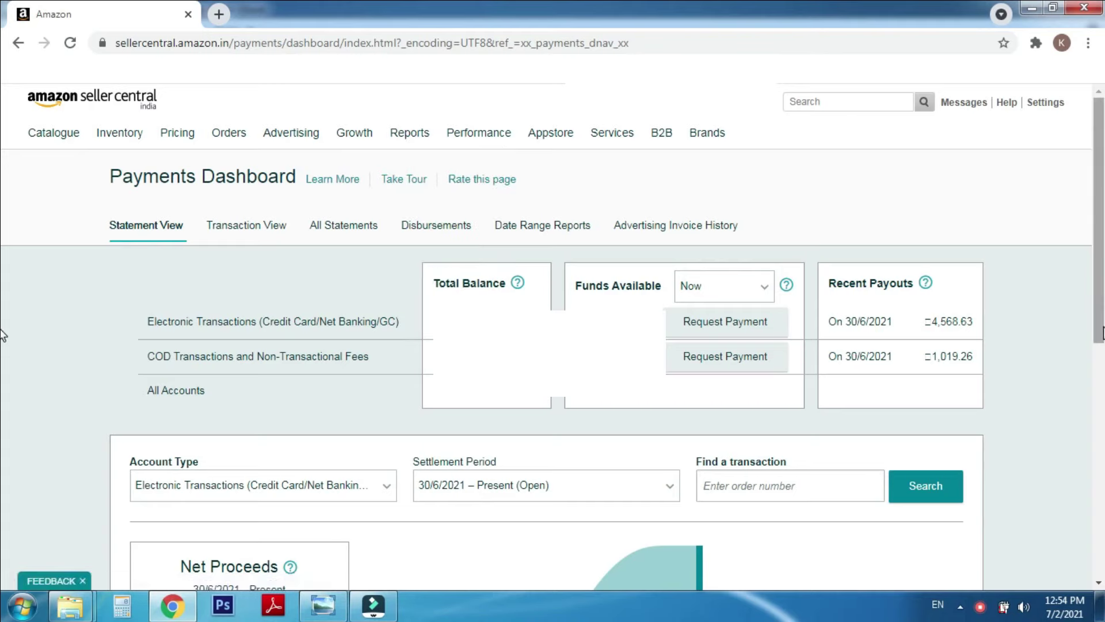
# Step: Open the form for generating a new report from the payments Date Range Reports
pyautogui.click(535, 230)
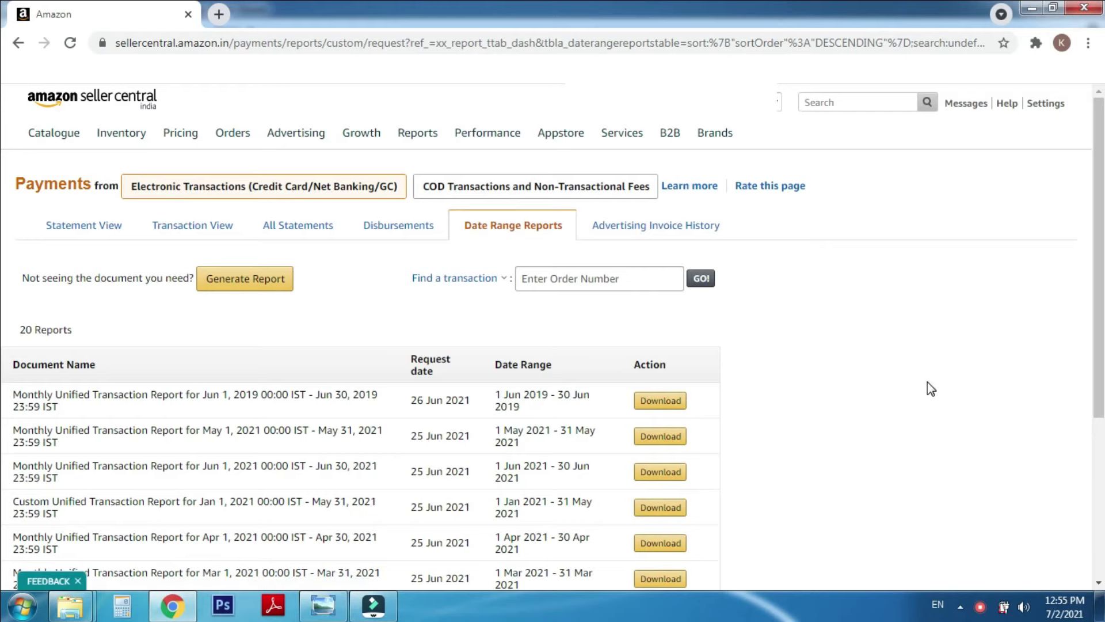
pyautogui.click(247, 280)
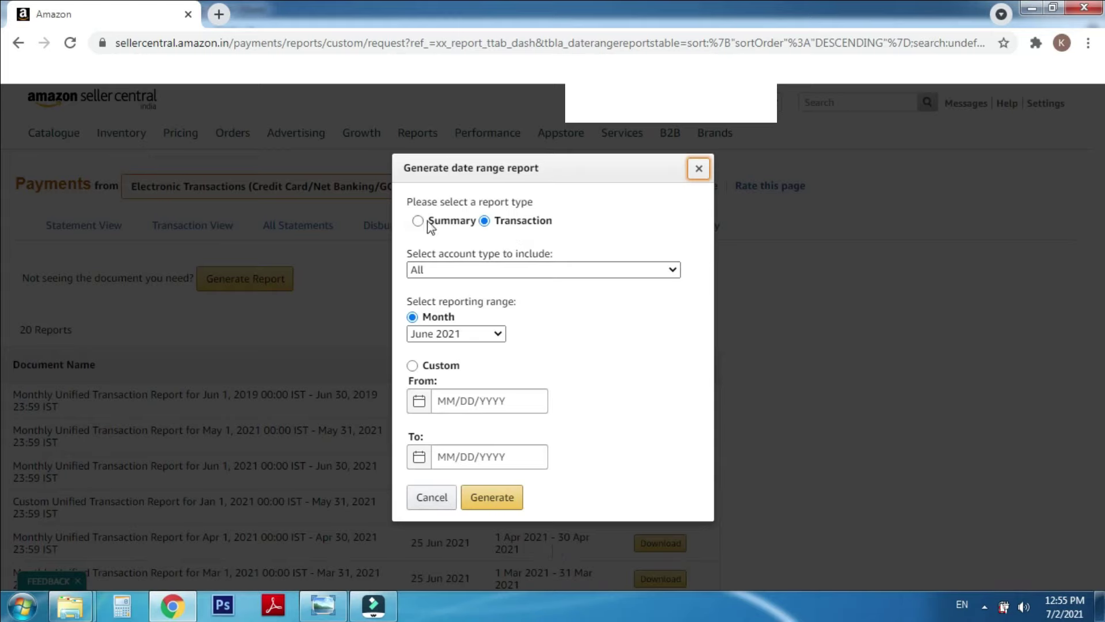
# Step: Examine the account type and month choices offered for the transaction date range report
pyautogui.click(461, 272)
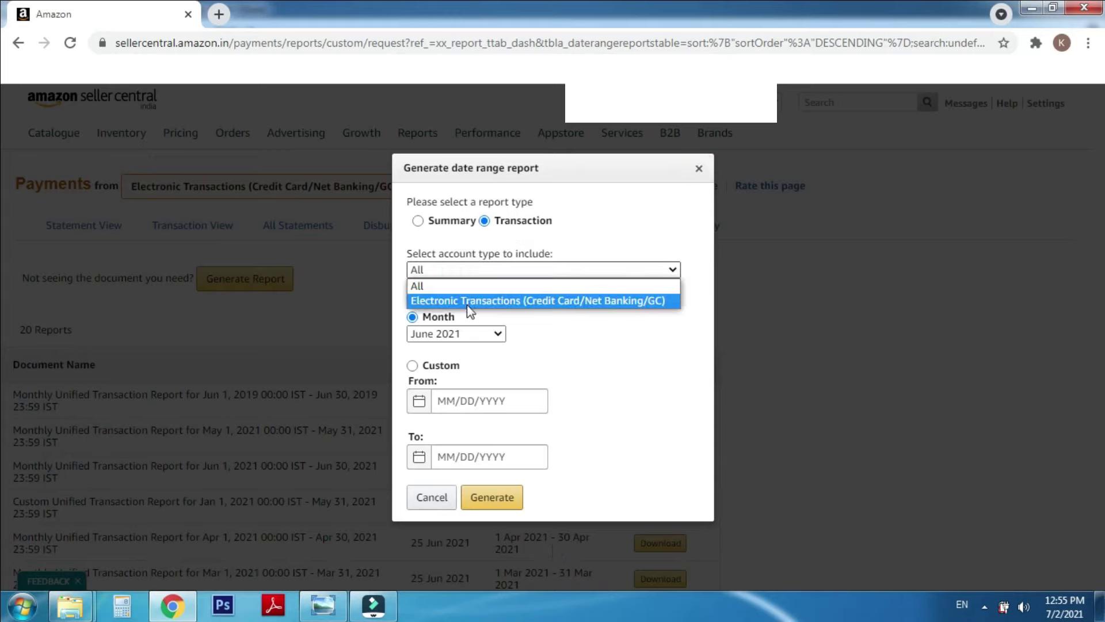
pyautogui.click(485, 268)
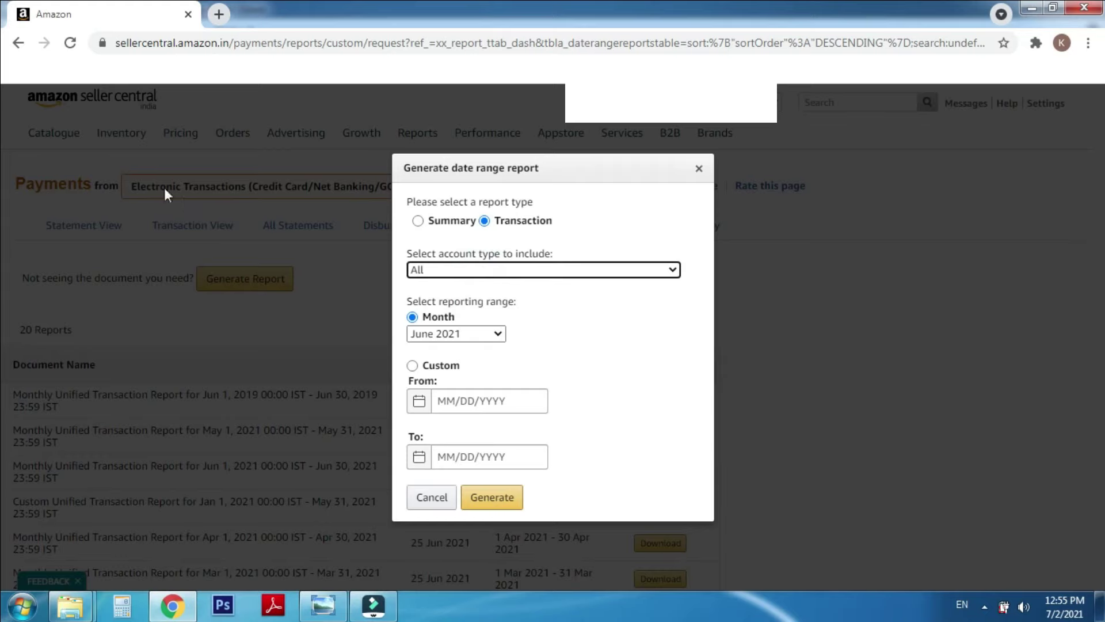
pyautogui.click(566, 268)
pyautogui.click(543, 270)
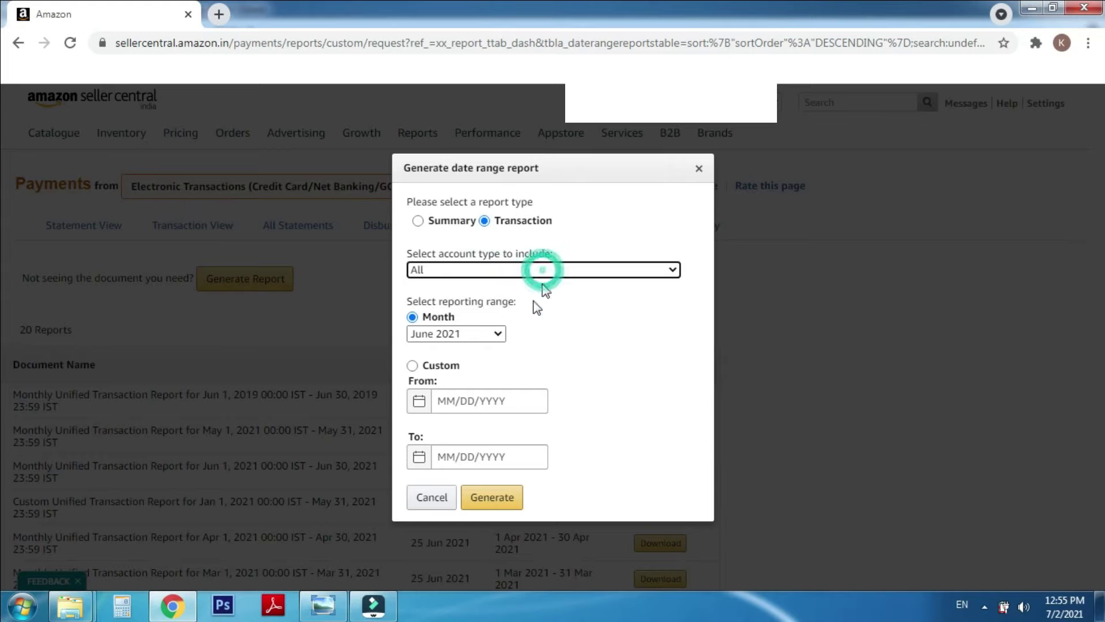
pyautogui.click(484, 271)
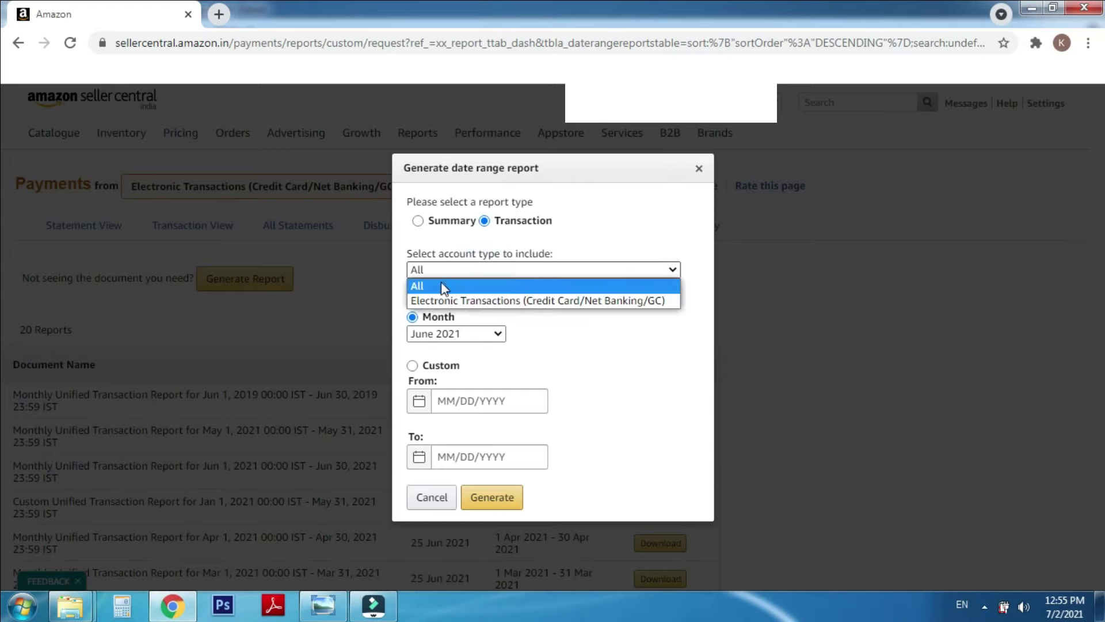
pyautogui.click(440, 334)
pyautogui.click(440, 339)
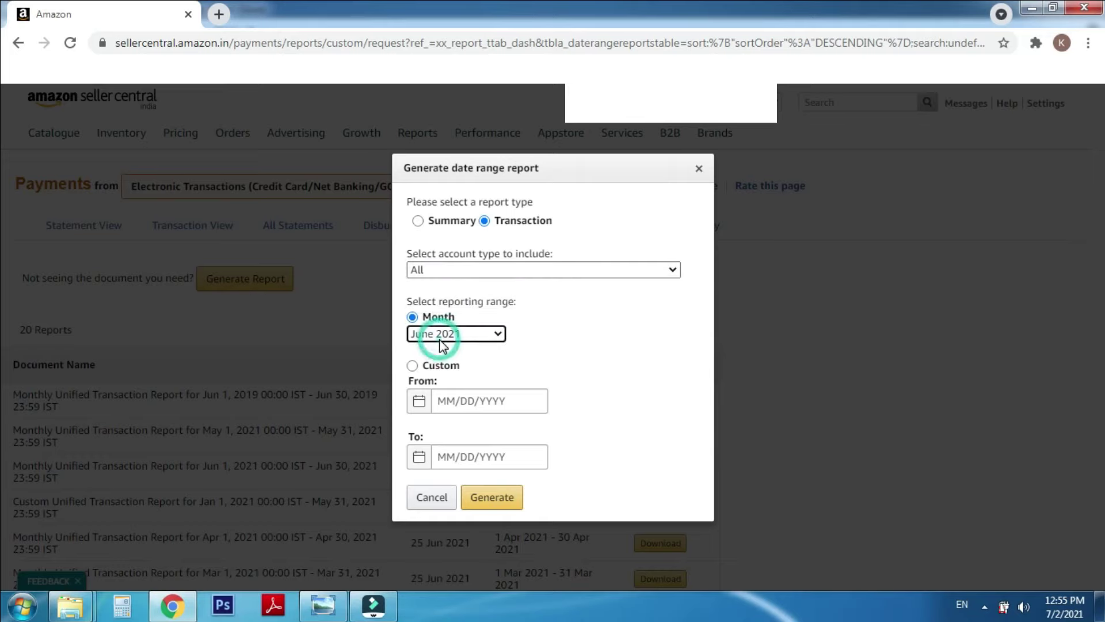
pyautogui.click(489, 270)
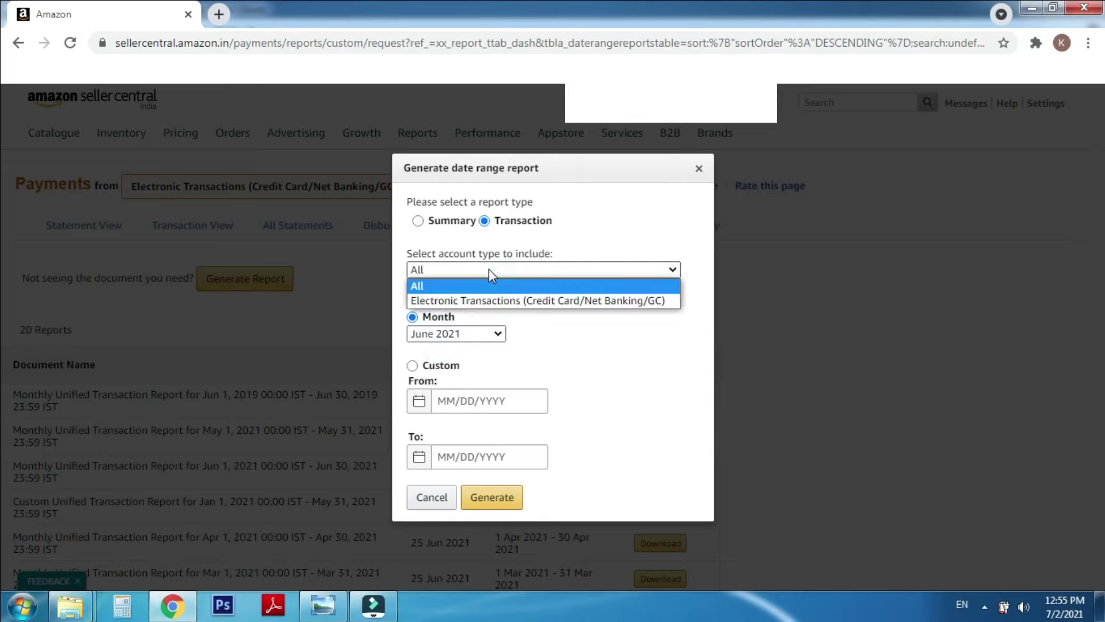
pyautogui.click(584, 317)
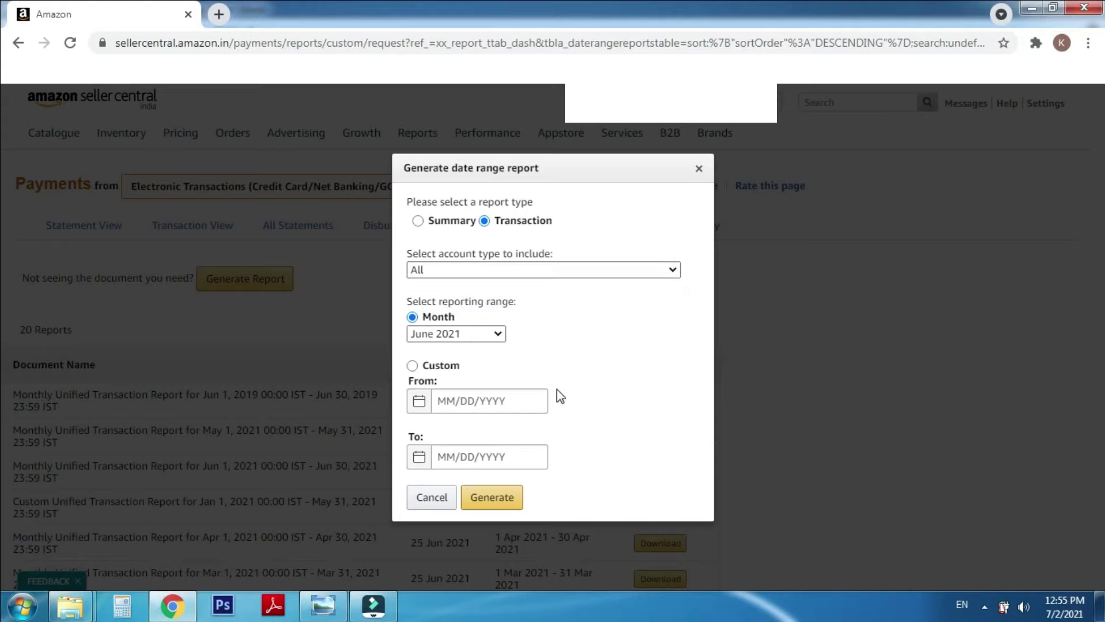
# Step: Generate a monthly transaction report for May 2021 covering all account types
pyautogui.click(412, 366)
pyautogui.click(412, 317)
pyautogui.click(476, 336)
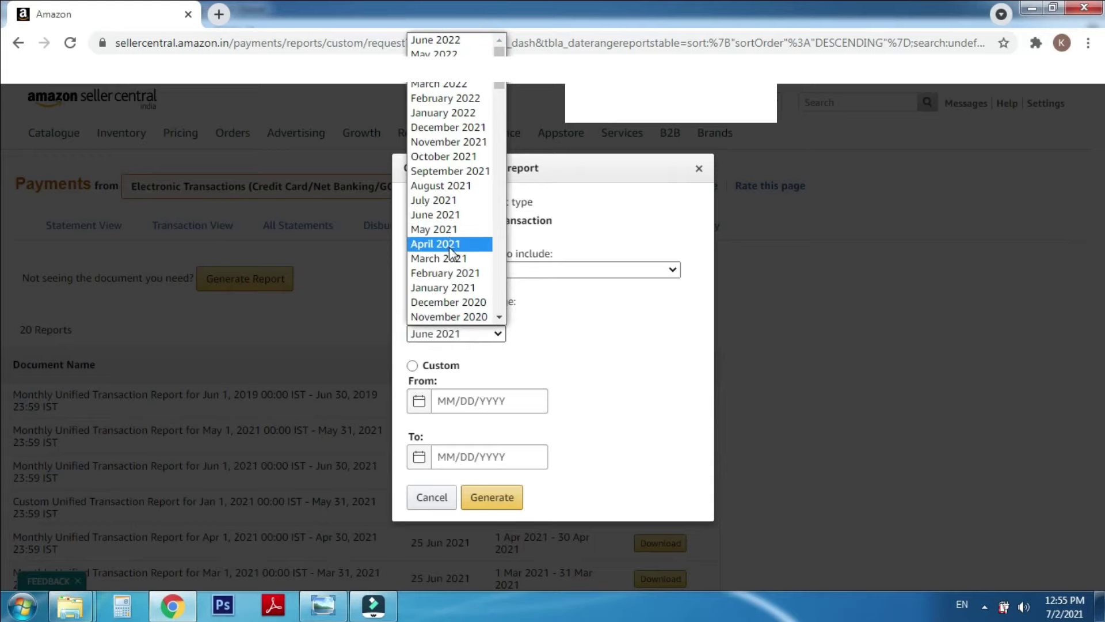
pyautogui.click(443, 229)
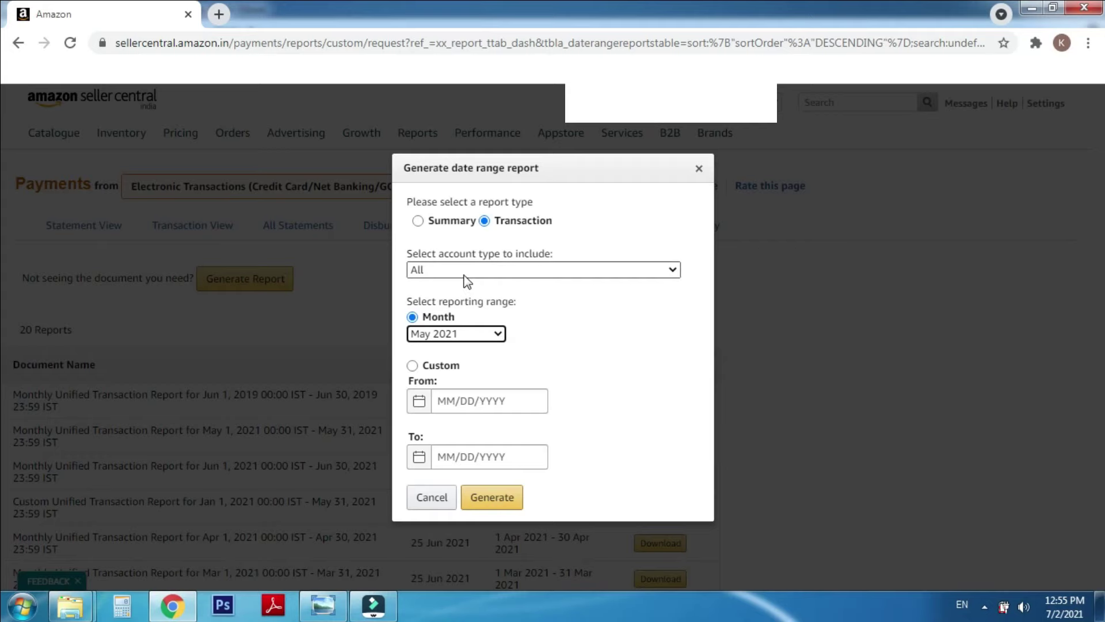
pyautogui.click(492, 497)
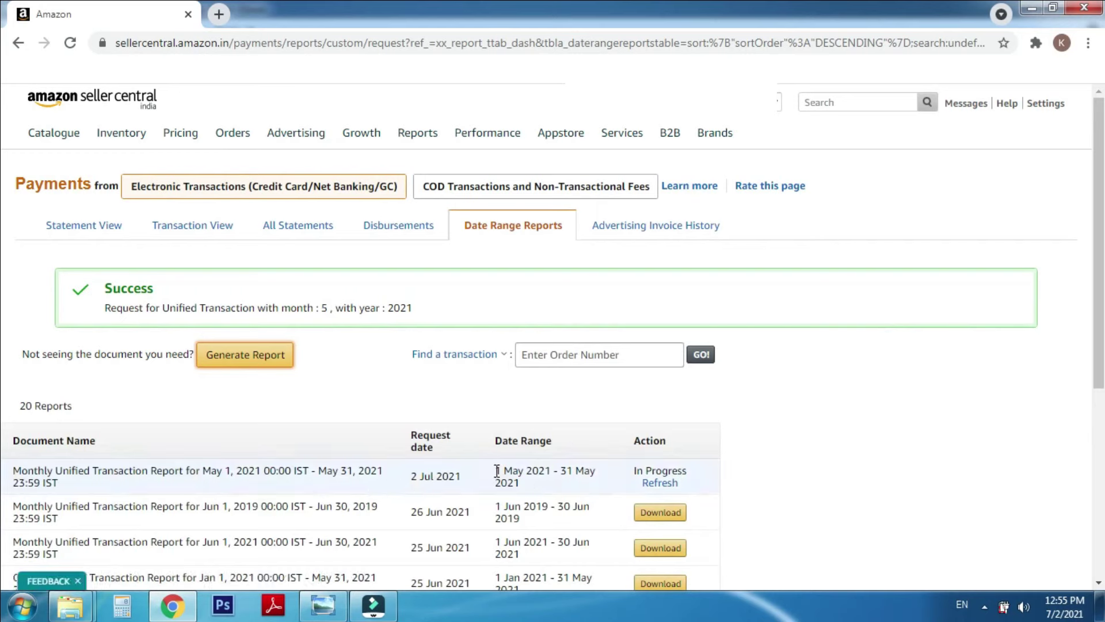
# Step: Refresh the newly requested May 2021 report, then download its CSV file and open it
pyautogui.moveTo(496, 469); pyautogui.dragTo(530, 491)
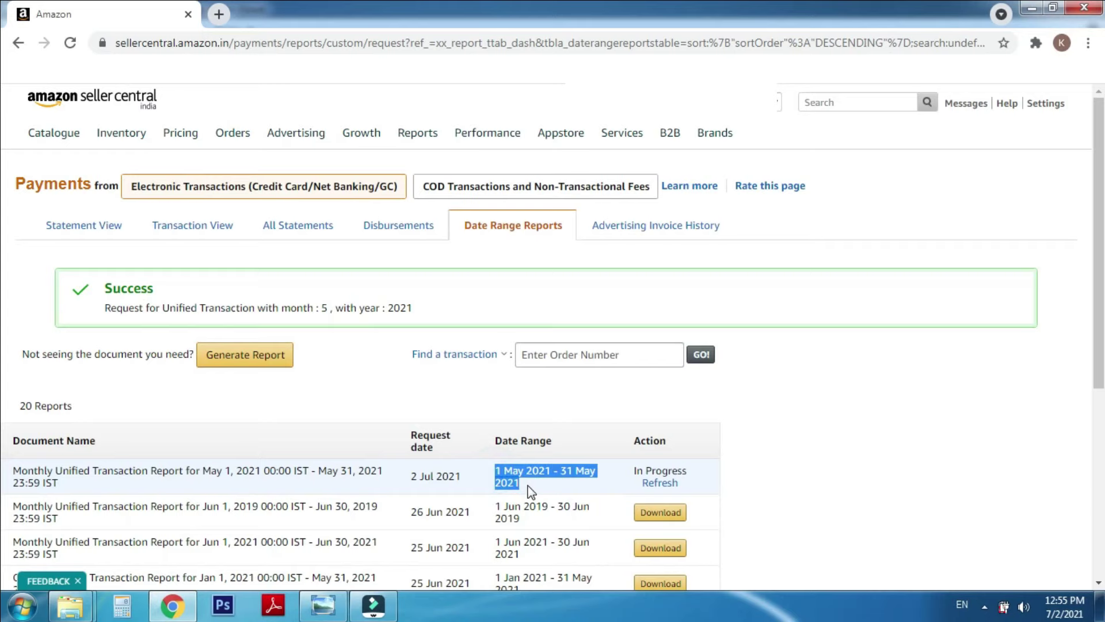
pyautogui.click(526, 487)
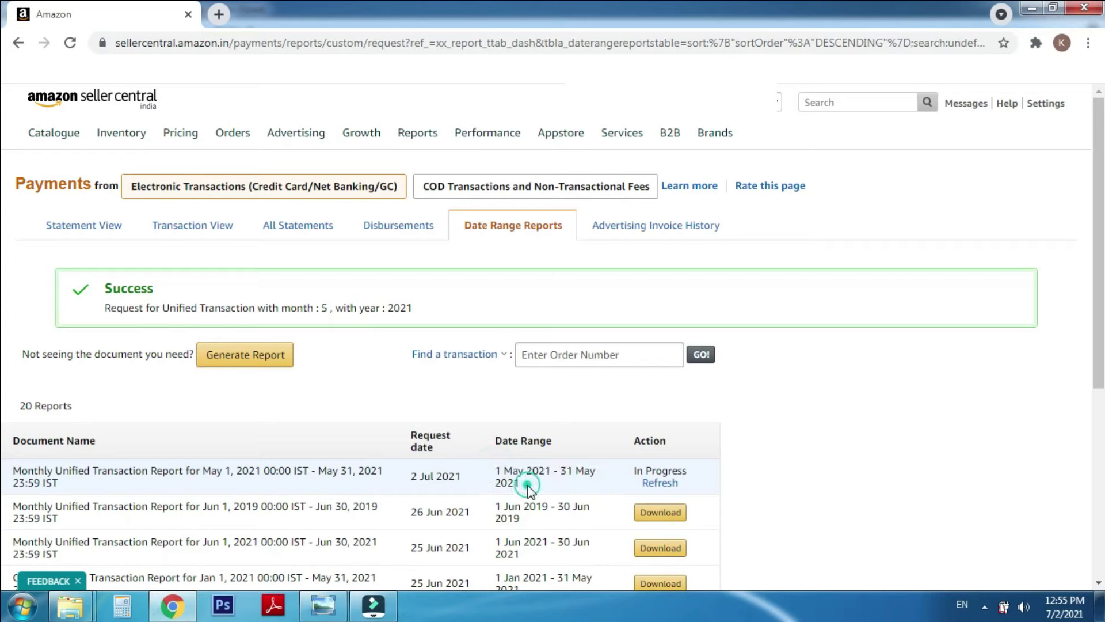
pyautogui.click(669, 487)
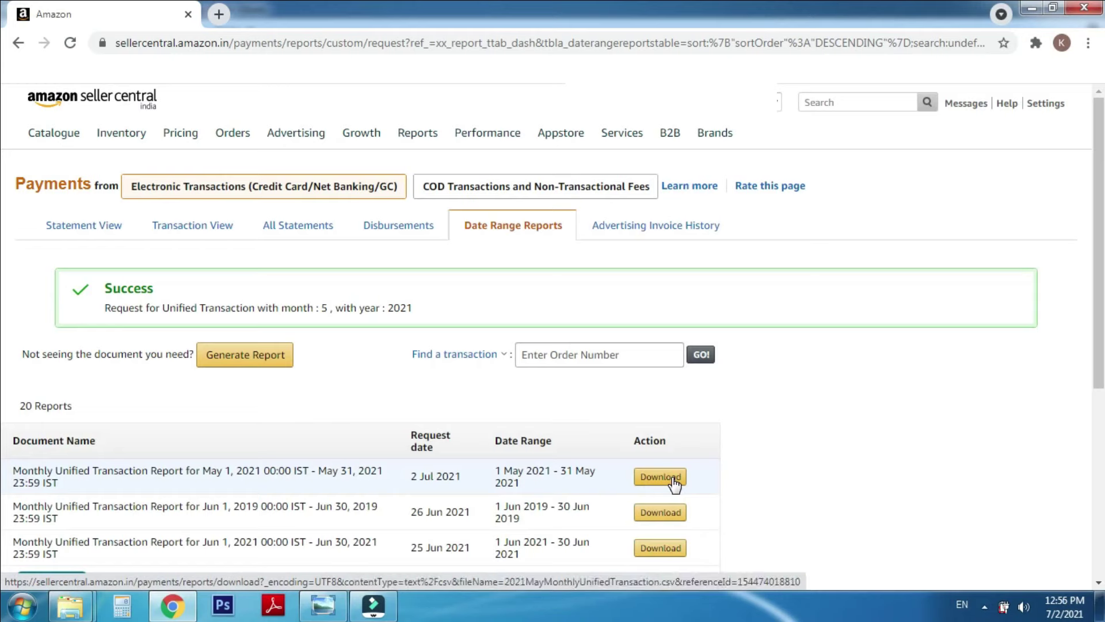
pyautogui.click(672, 479)
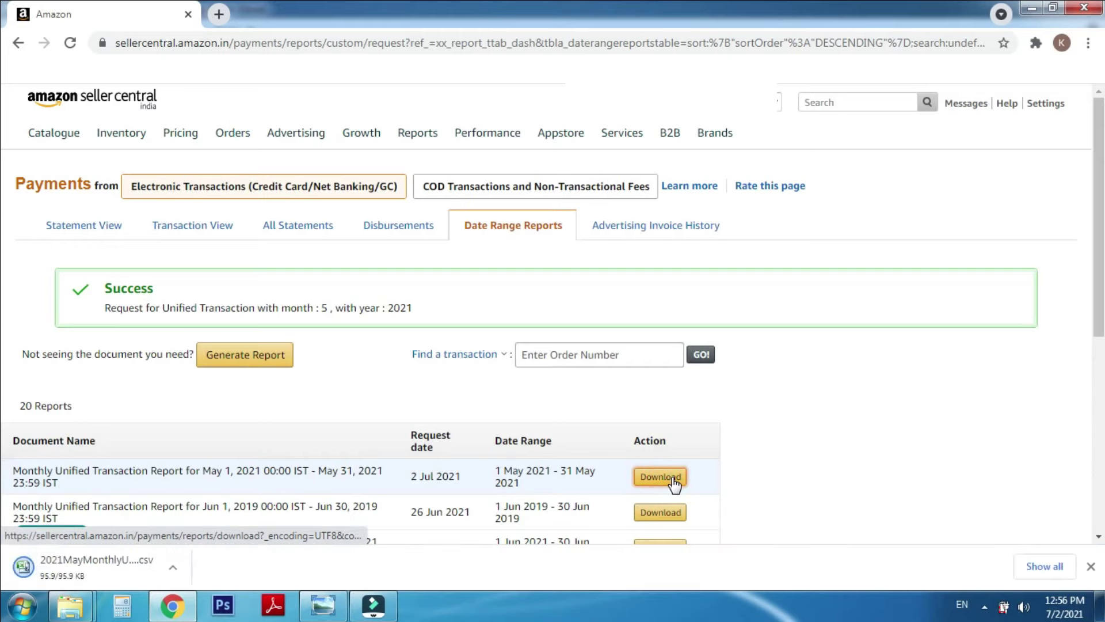
pyautogui.click(139, 570)
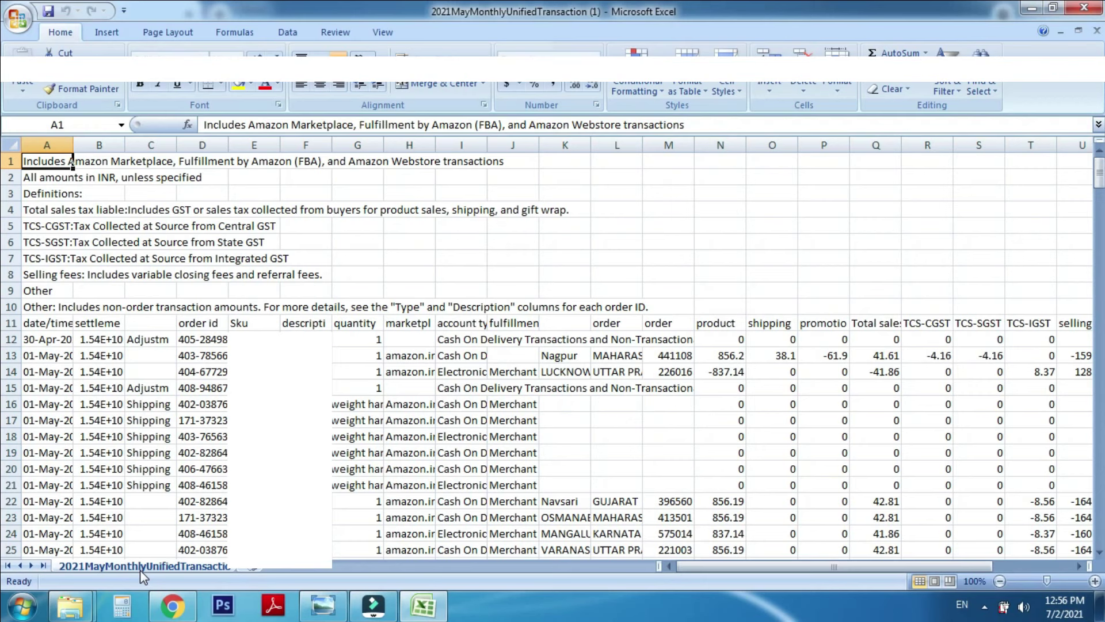
# Step: Switch back to Chrome and search the web for "spredsheet" in a new tab
pyautogui.click(172, 605)
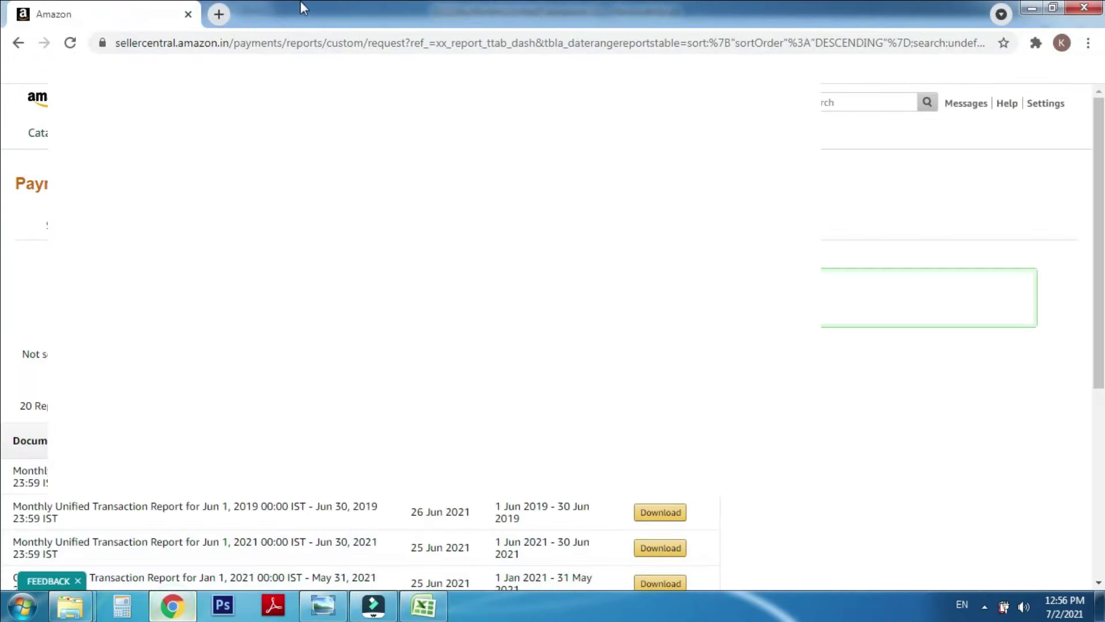
pyautogui.click(218, 14)
pyautogui.click(251, 49)
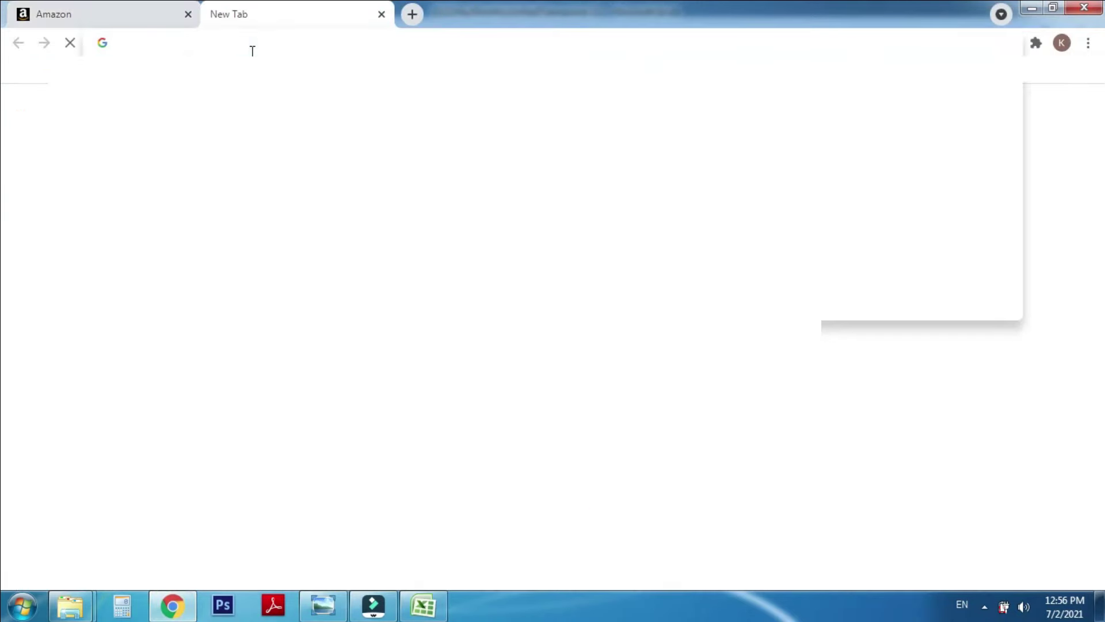
pyautogui.write('spredsheet')
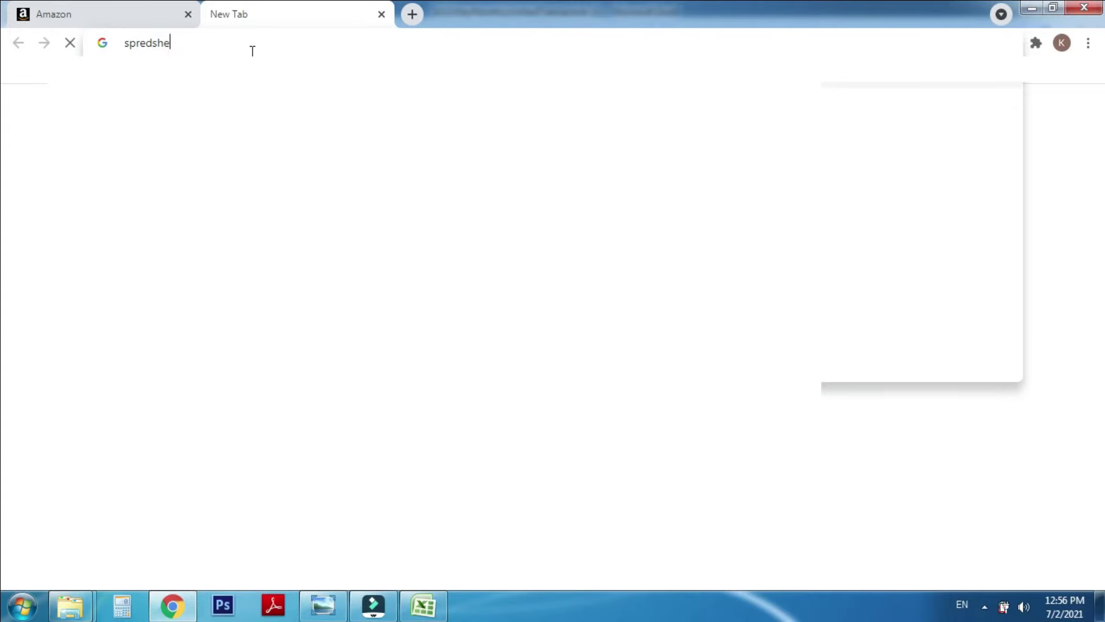
pyautogui.press('Return')
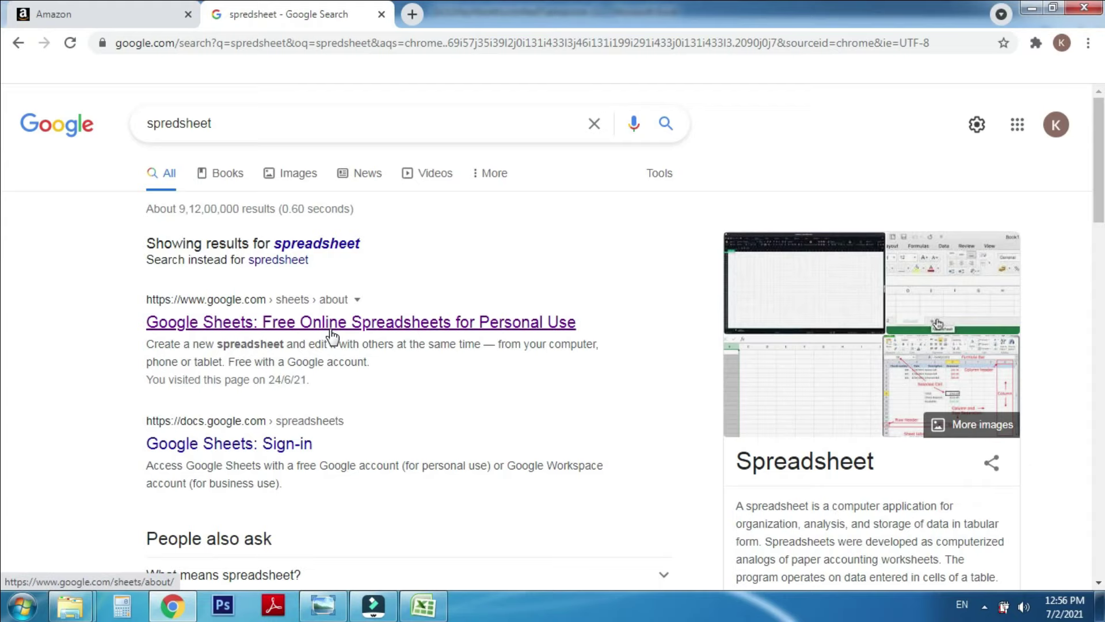
# Step: Go to Google Sheets for personal use from the search results and create a blank spreadsheet
pyautogui.click(314, 327)
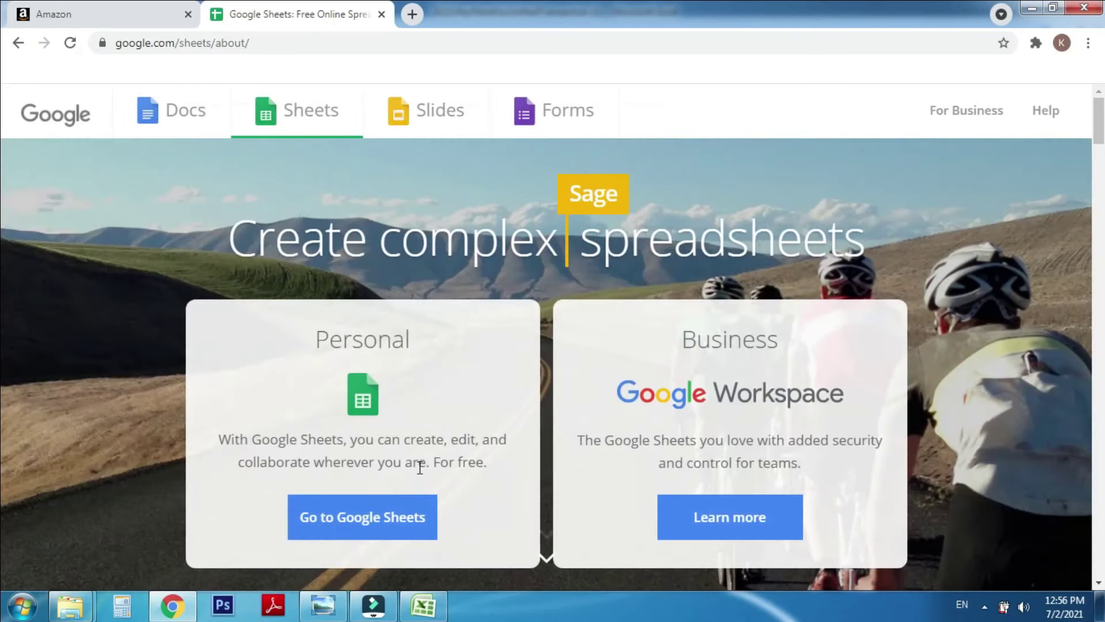
pyautogui.click(361, 524)
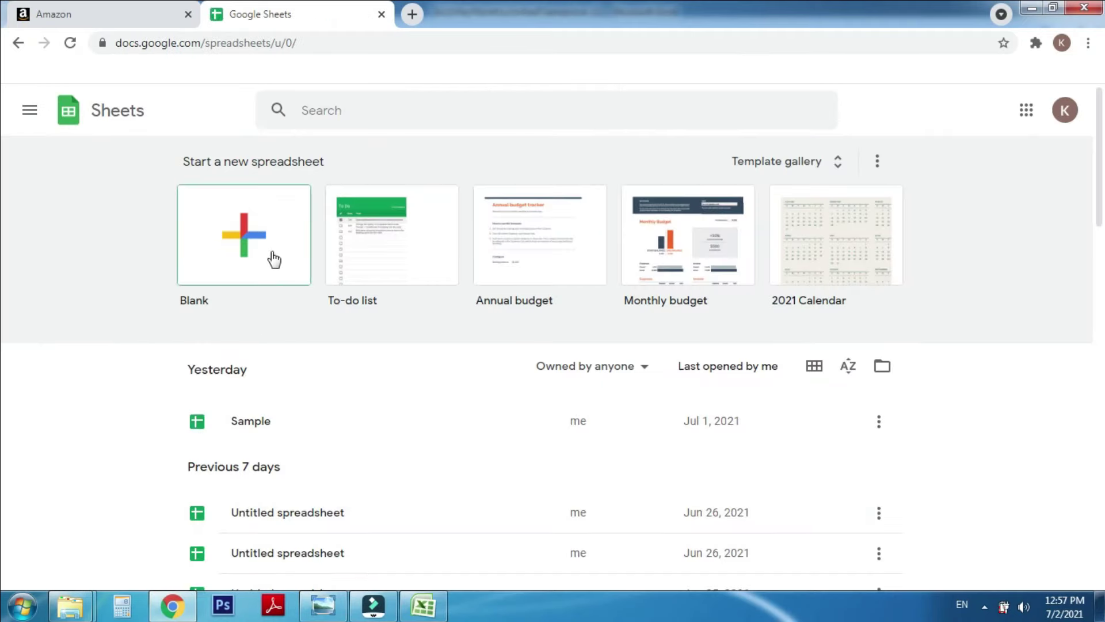
pyautogui.click(265, 244)
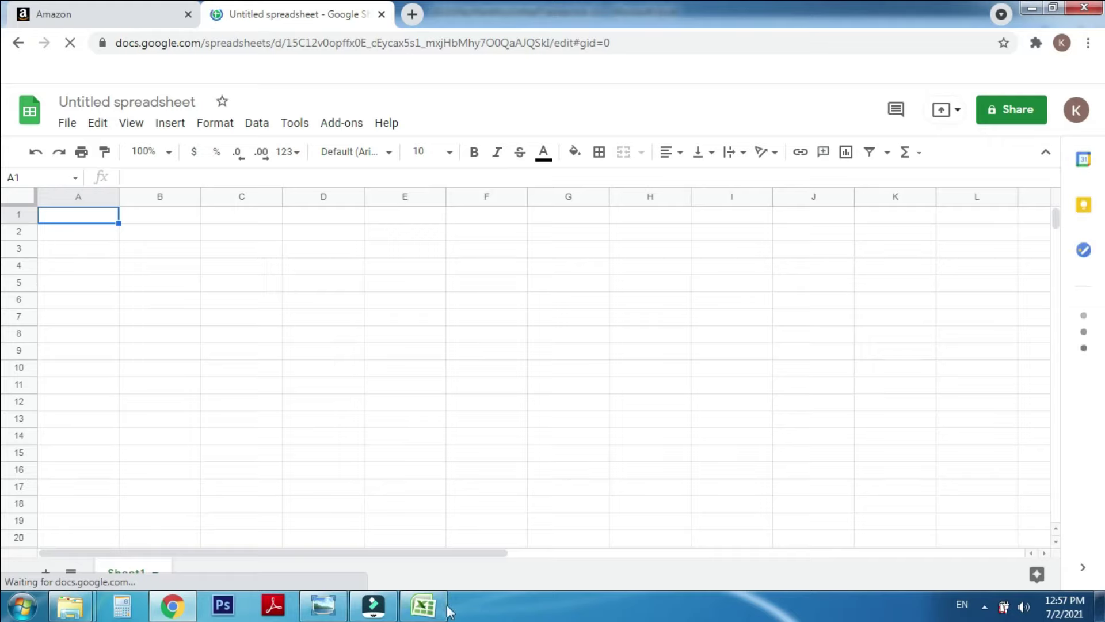
# Step: Switch to Excel and copy the transaction table from the date/time header in A11 through the last entry in Y305
pyautogui.click(423, 605)
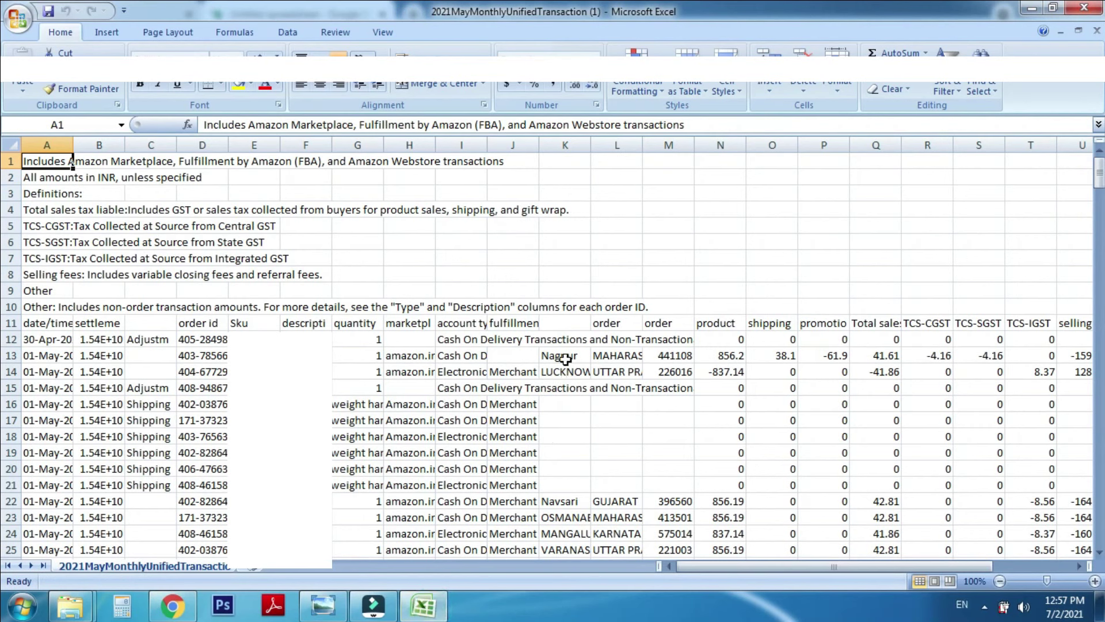
pyautogui.click(32, 326)
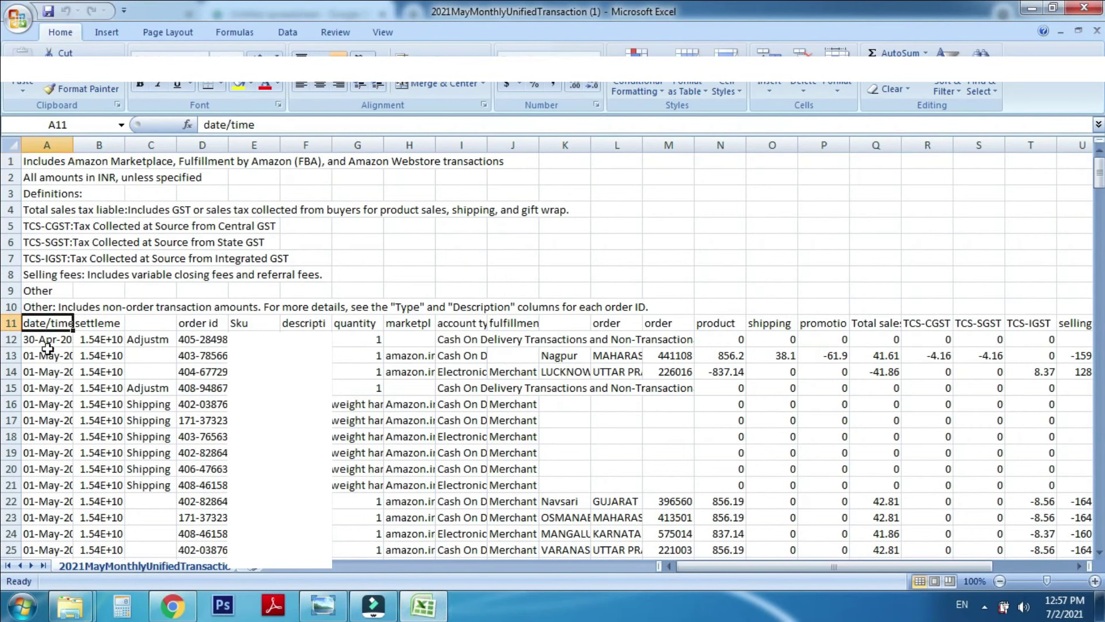
pyautogui.moveTo(868, 571); pyautogui.dragTo(975, 570)
pyautogui.moveTo(1100, 181); pyautogui.dragTo(1099, 530)
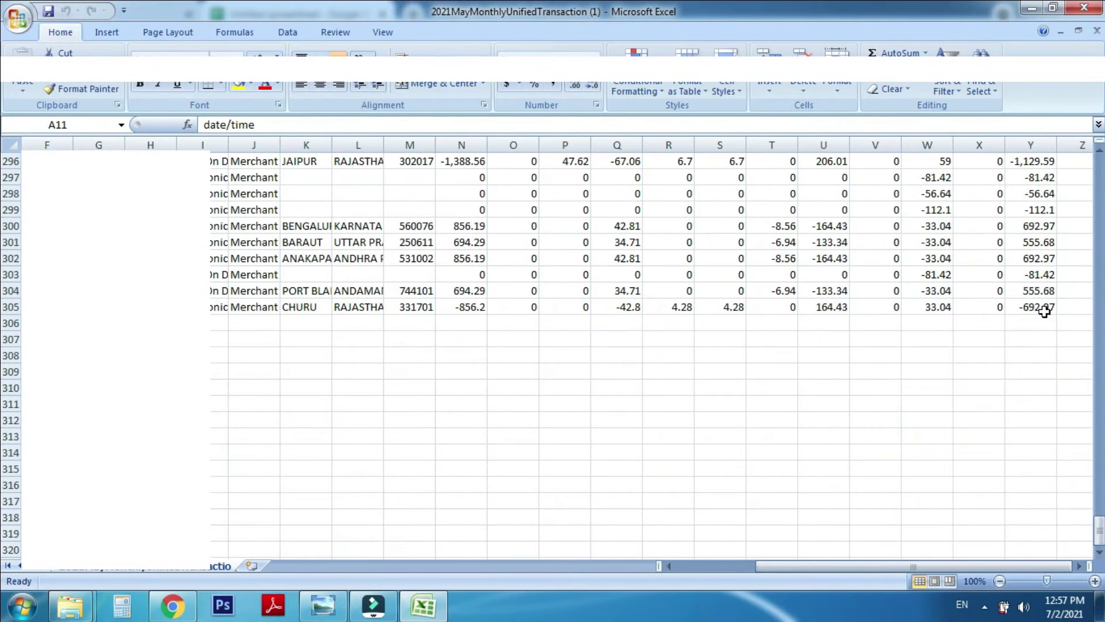
pyautogui.keyDown('shift'); pyautogui.click(1043, 310); pyautogui.keyUp('shift')
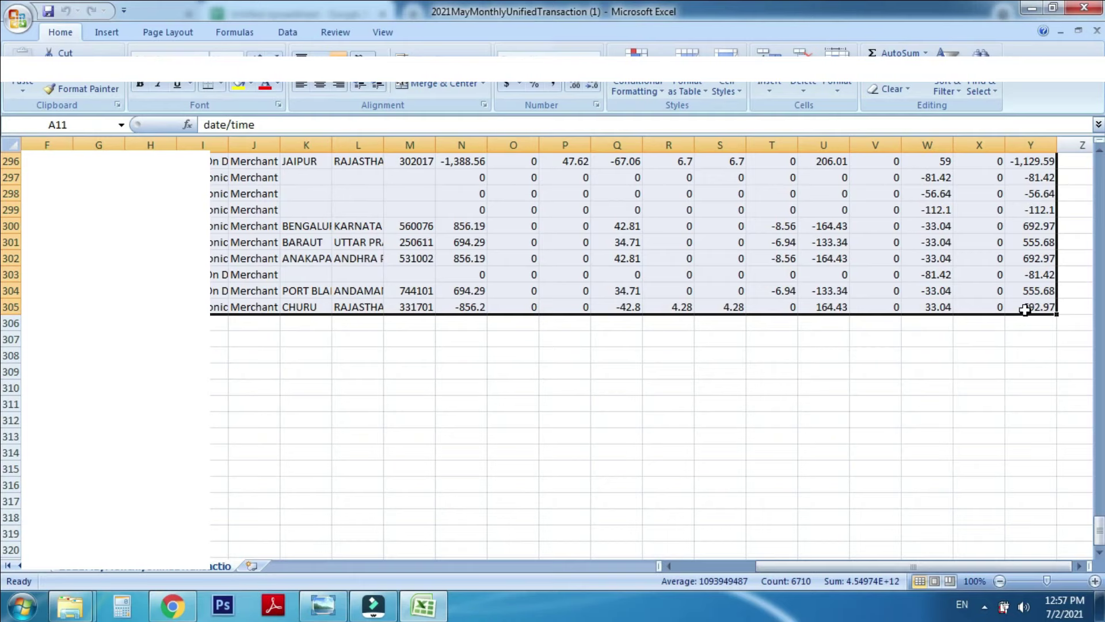
pyautogui.moveTo(1100, 531); pyautogui.dragTo(1101, 167)
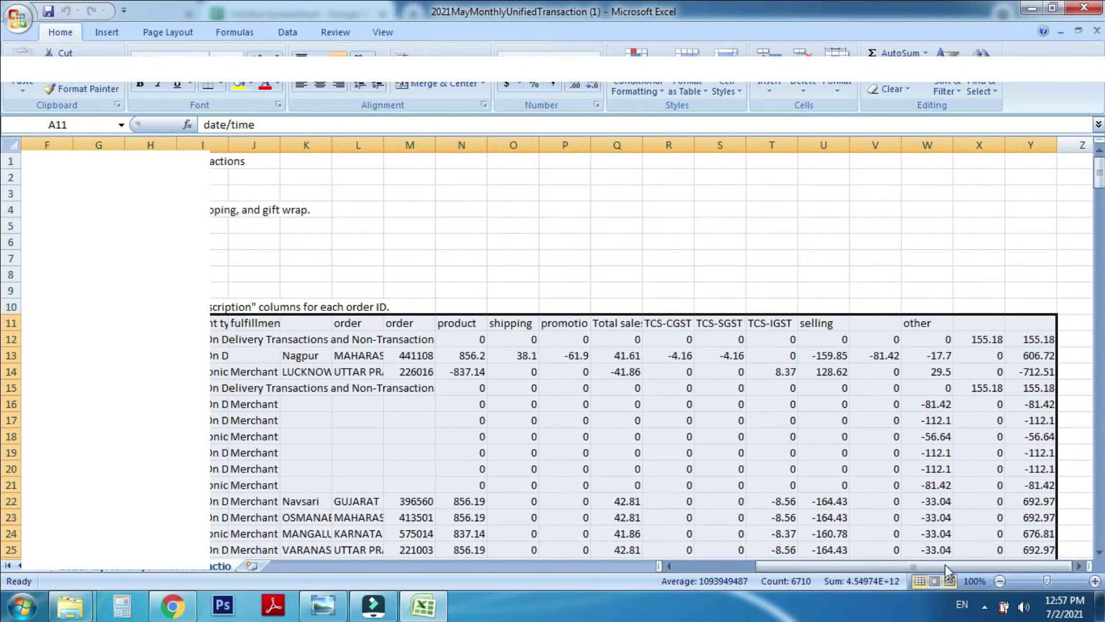
pyautogui.moveTo(913, 566); pyautogui.dragTo(834, 566)
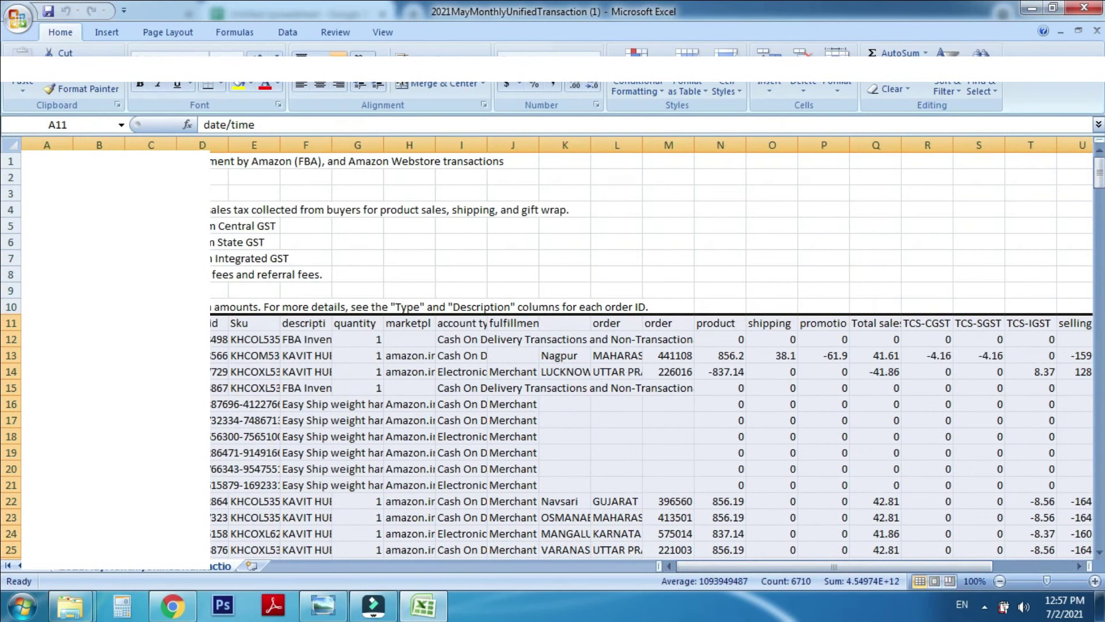
pyautogui.hotkey('ctrl', 'c')
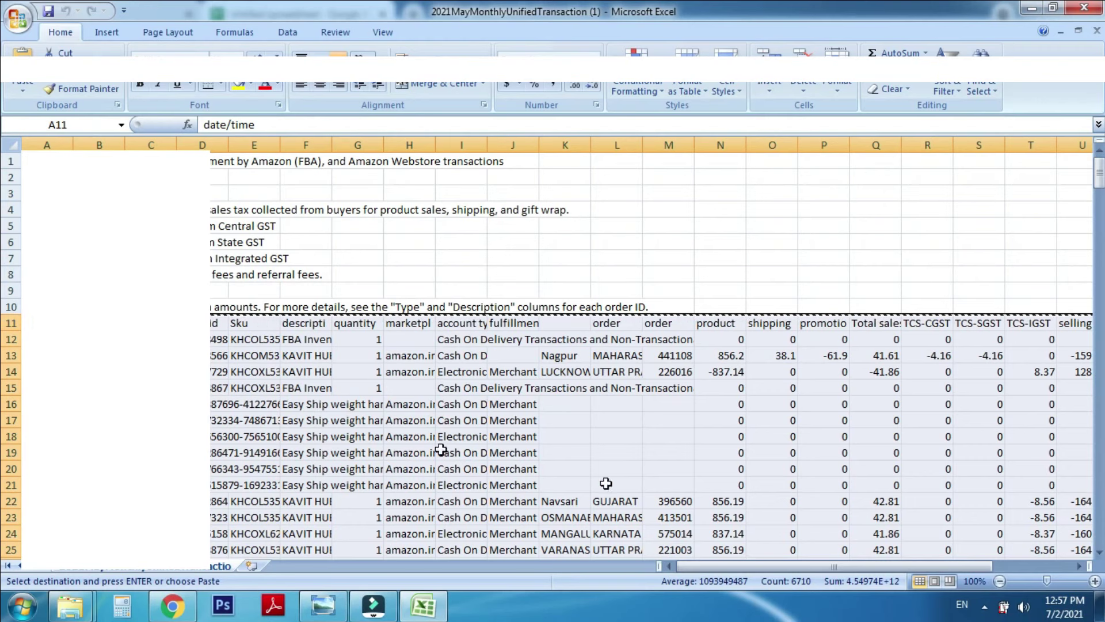
# Step: Switch to the blank Google Sheets spreadsheet and paste the copied transaction table starting at cell A1
pyautogui.moveTo(807, 566); pyautogui.dragTo(886, 572)
pyautogui.moveTo(1100, 167); pyautogui.dragTo(1074, 551)
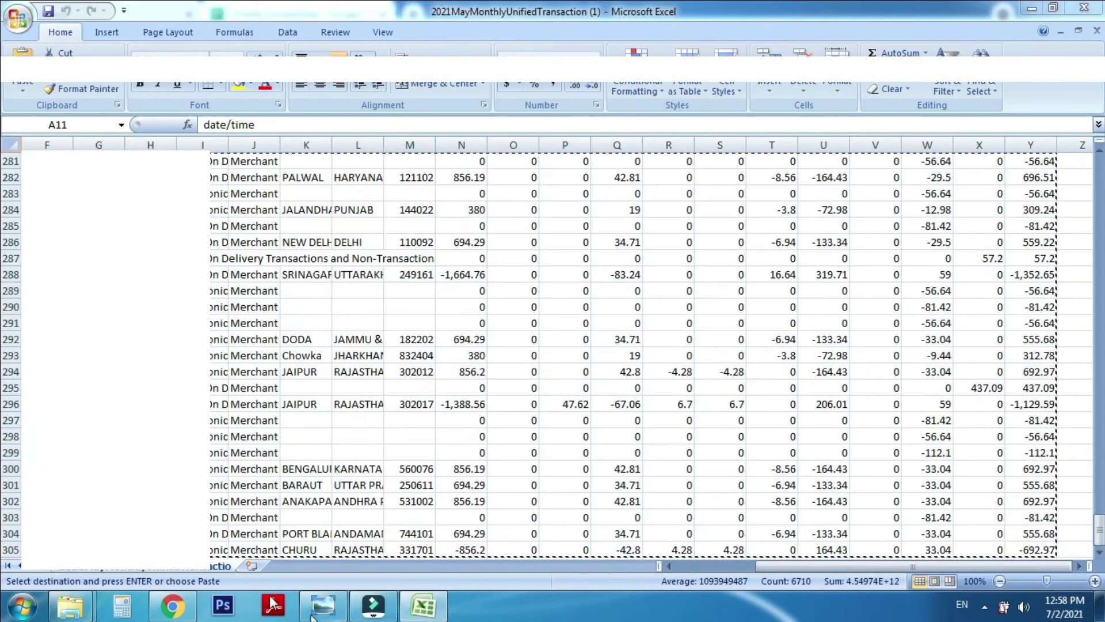
pyautogui.click(166, 616)
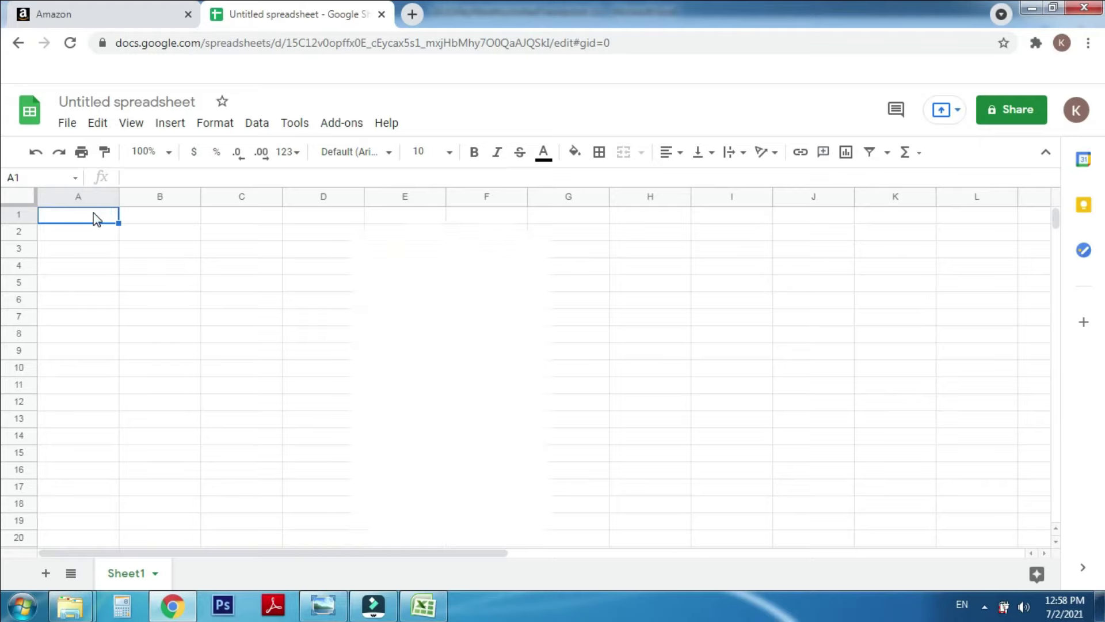
pyautogui.hotkey('ctrl', 'v')
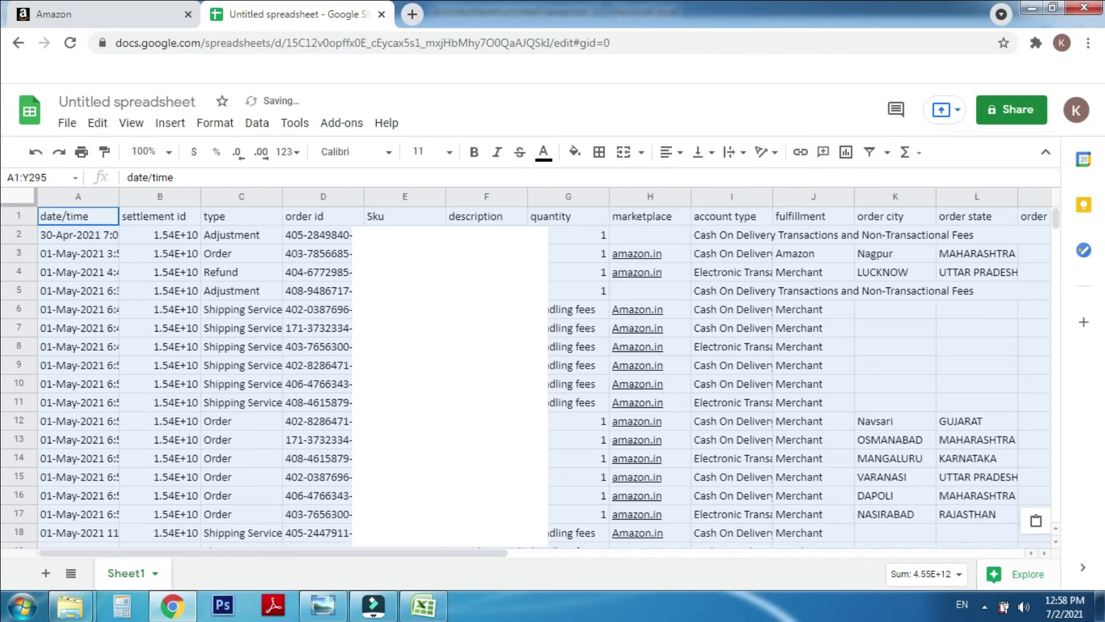
# Step: Rename the Sheet1 tab as Payments Amazon
pyautogui.doubleClick(127, 573)
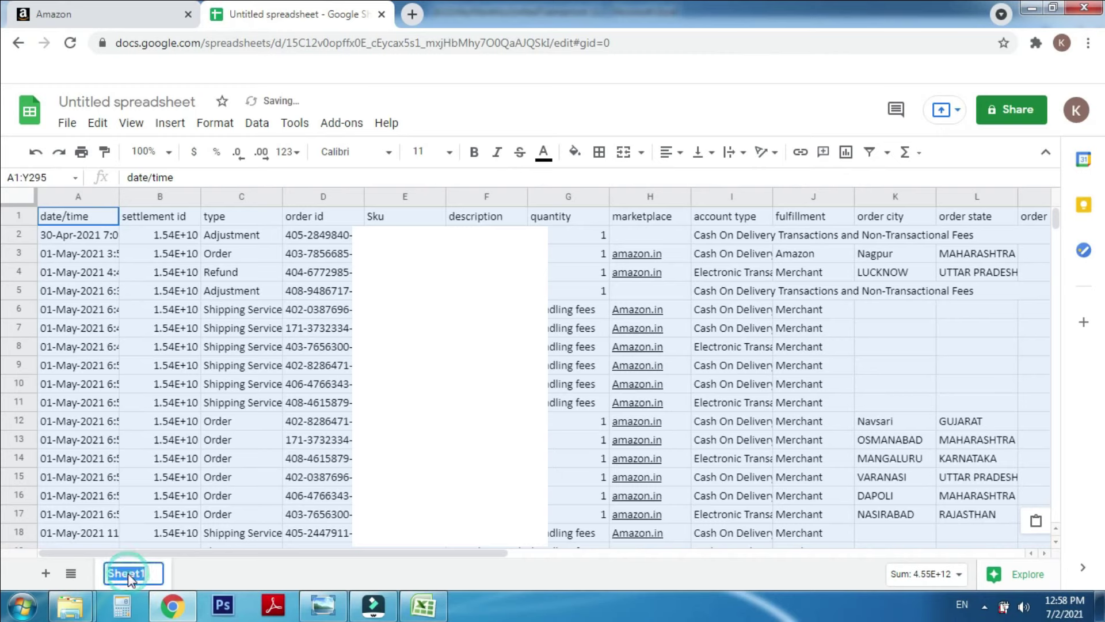
pyautogui.write('Paym')
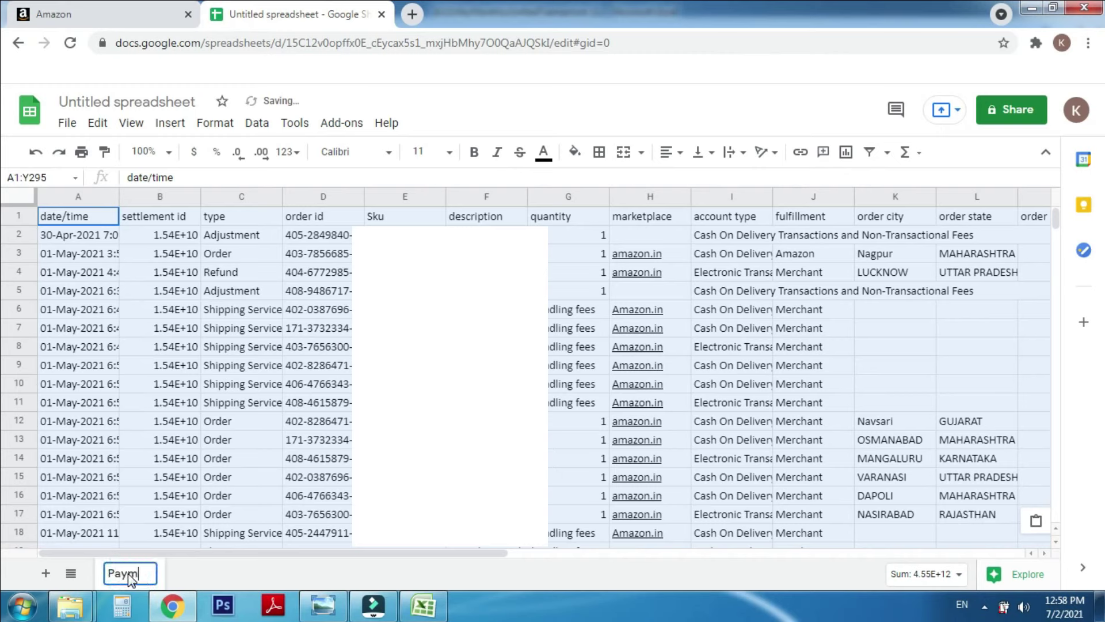
pyautogui.write('ents ')
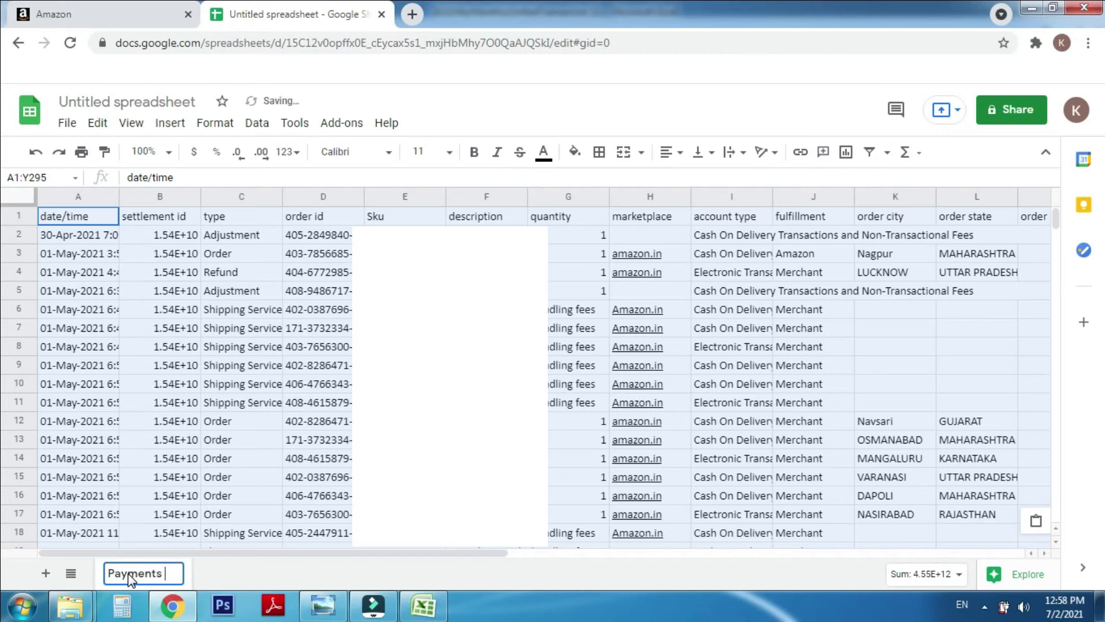
pyautogui.write('Amazon')
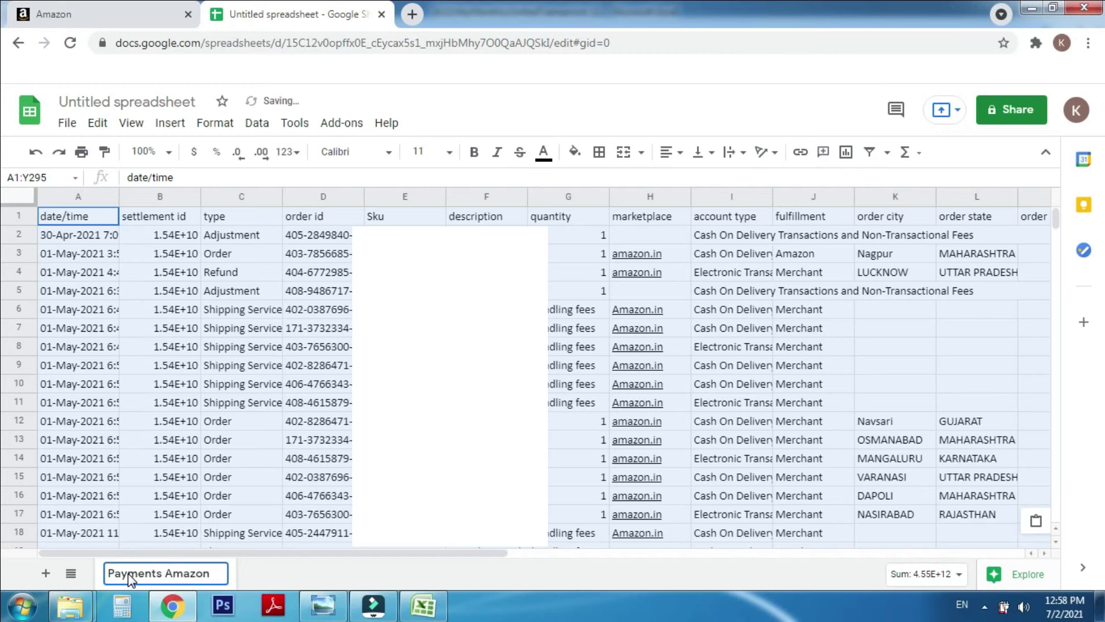
pyautogui.click(282, 584)
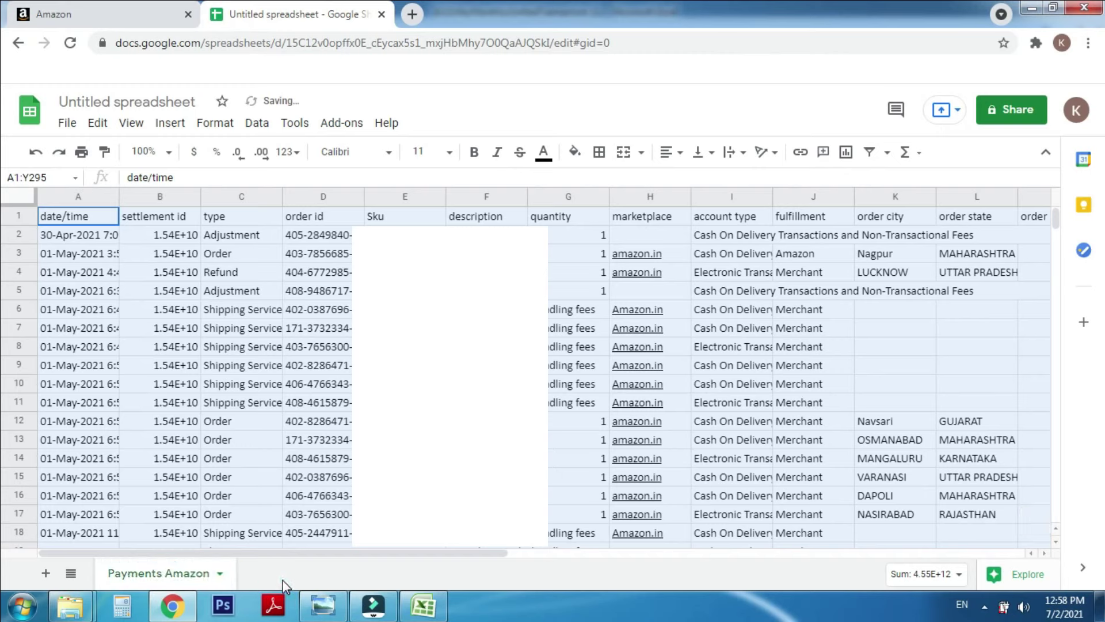
# Step: Create a pivot table on a new sheet from the Payments Amazon data range A1:Y295
pyautogui.click(237, 388)
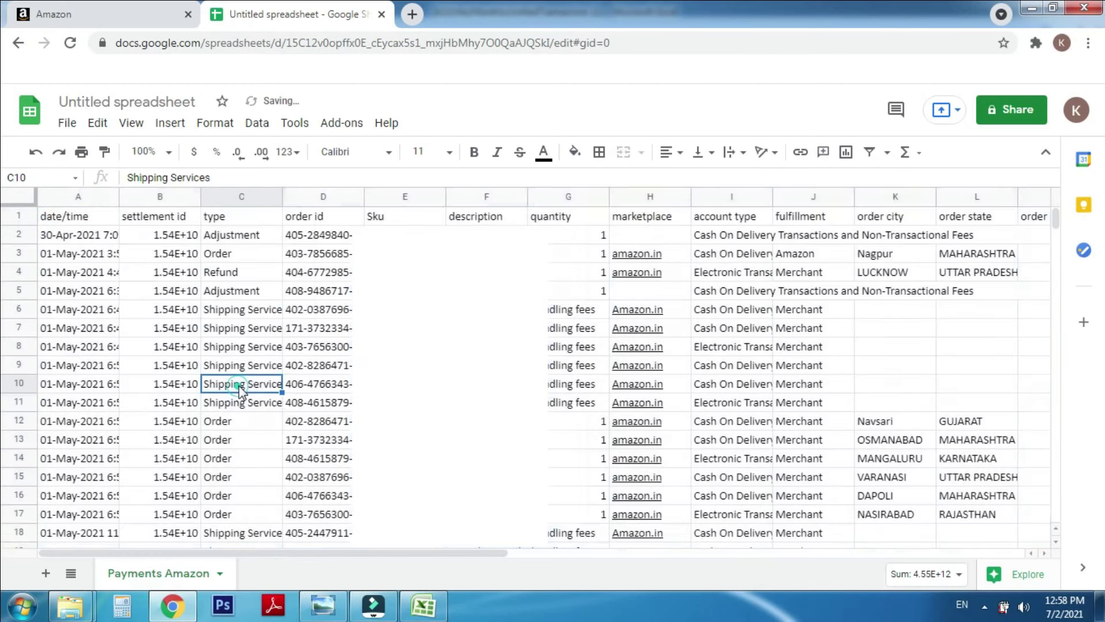
pyautogui.click(81, 217)
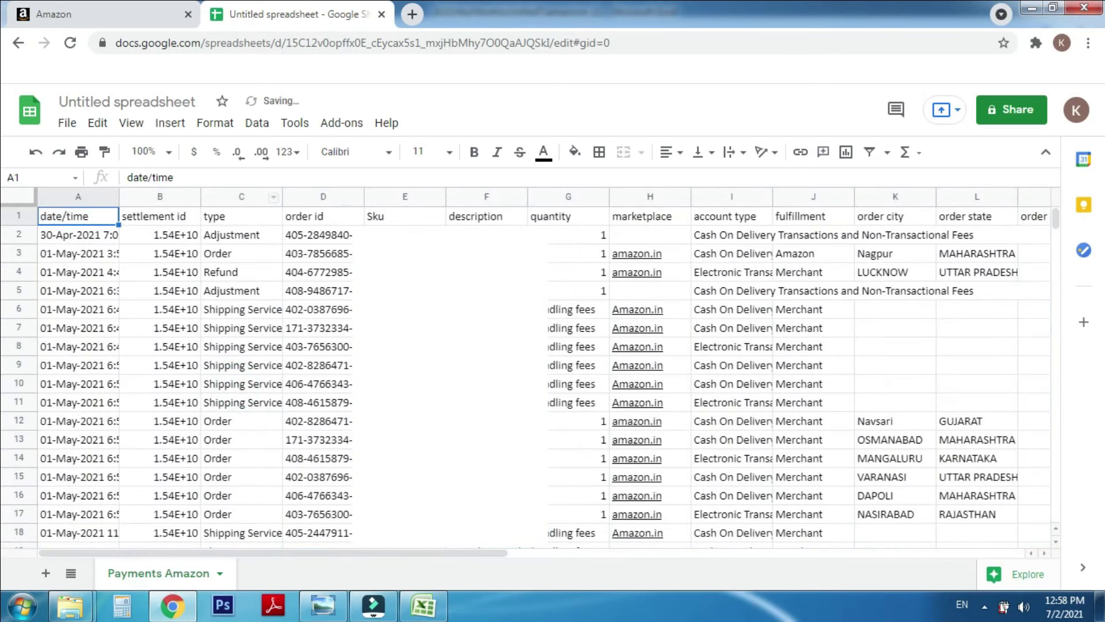
pyautogui.click(160, 574)
pyautogui.click(262, 128)
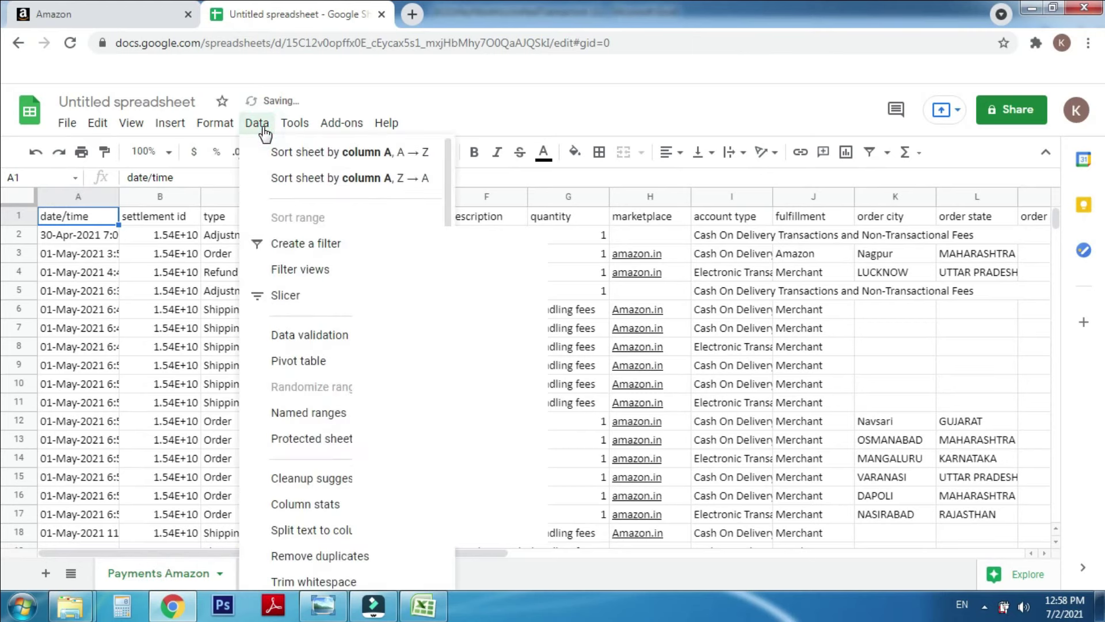
pyautogui.click(305, 362)
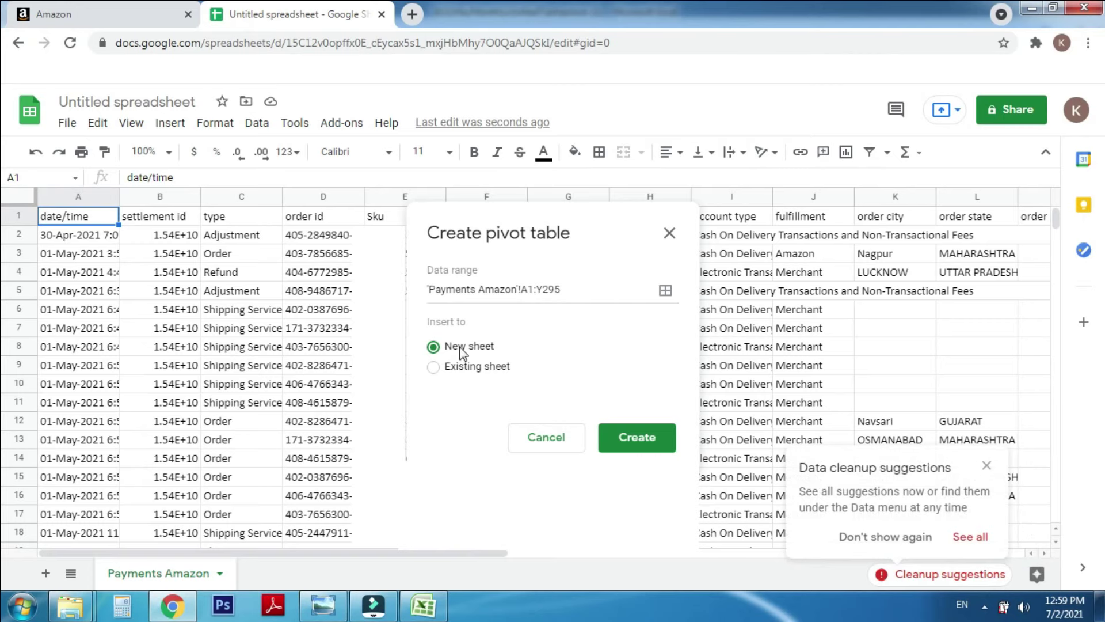
pyautogui.click(643, 441)
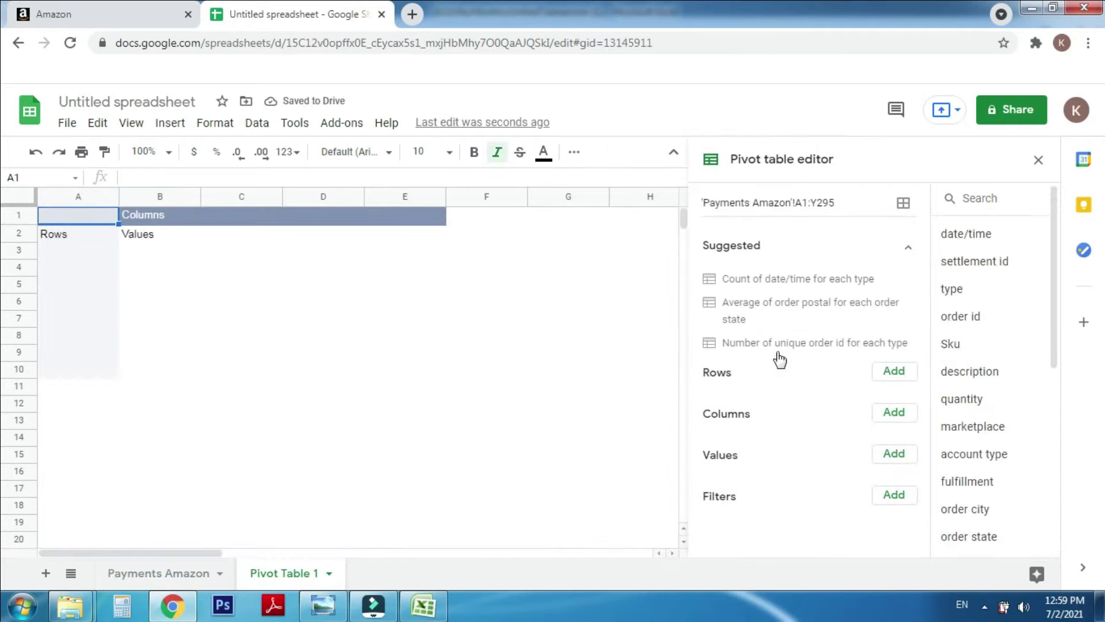
# Step: Set up the pivot table with type as rows and the SUM of total as values
pyautogui.click(894, 379)
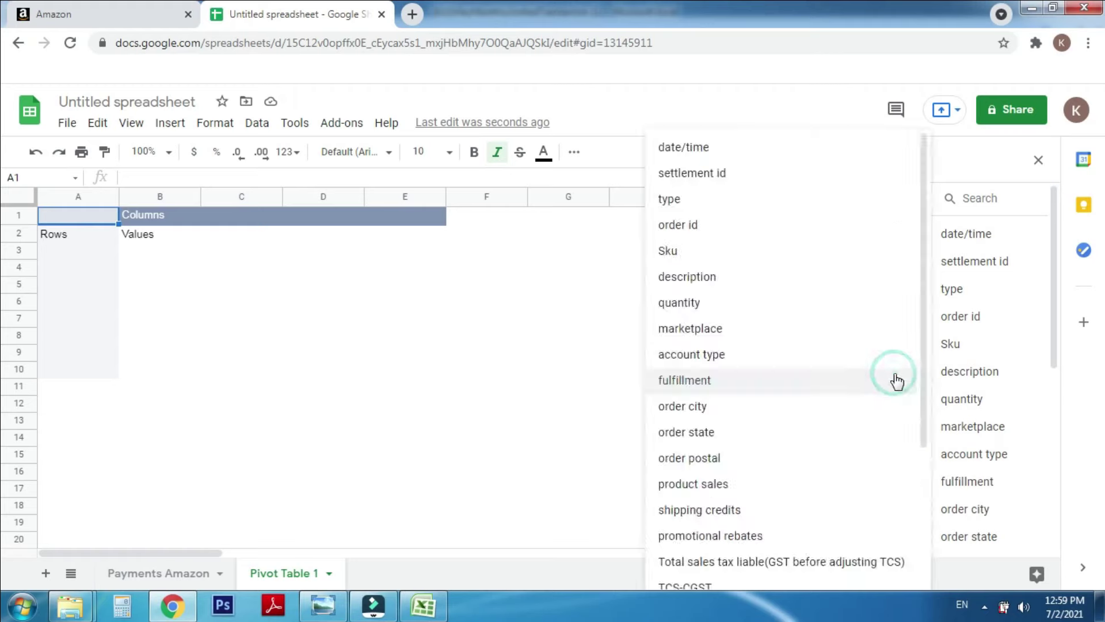
pyautogui.click(698, 203)
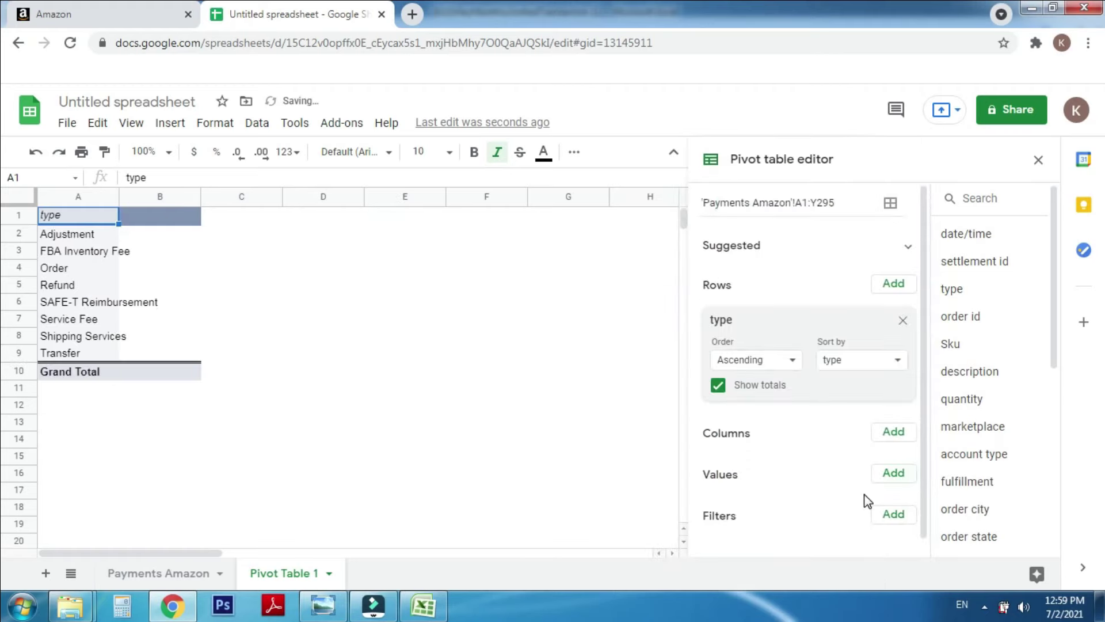
pyautogui.click(894, 473)
pyautogui.scroll(-5, 770, 452)
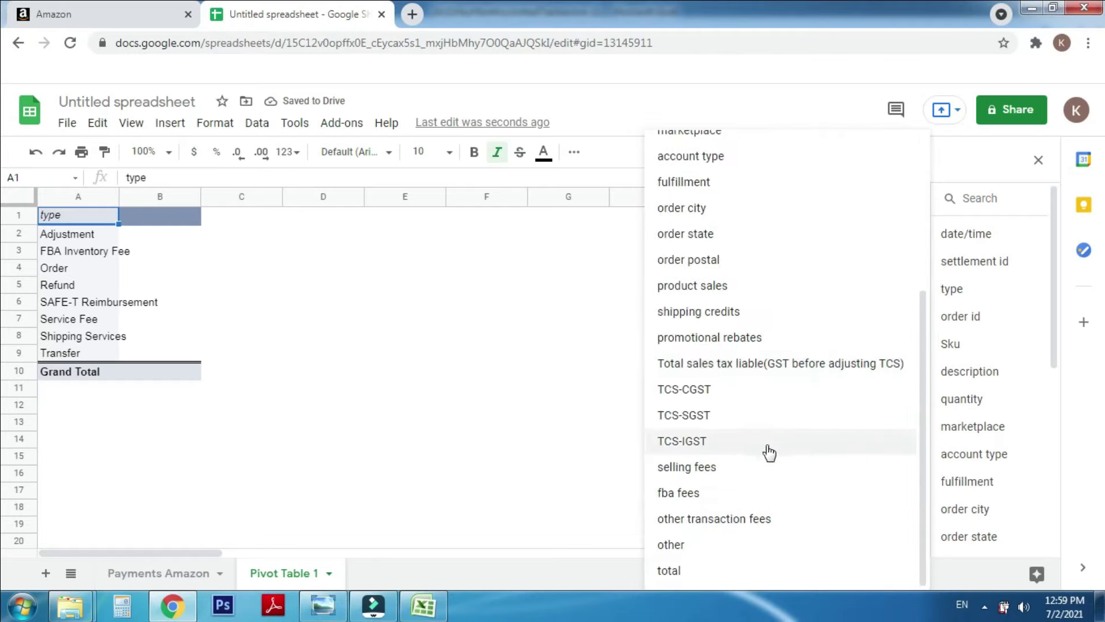
pyautogui.click(679, 571)
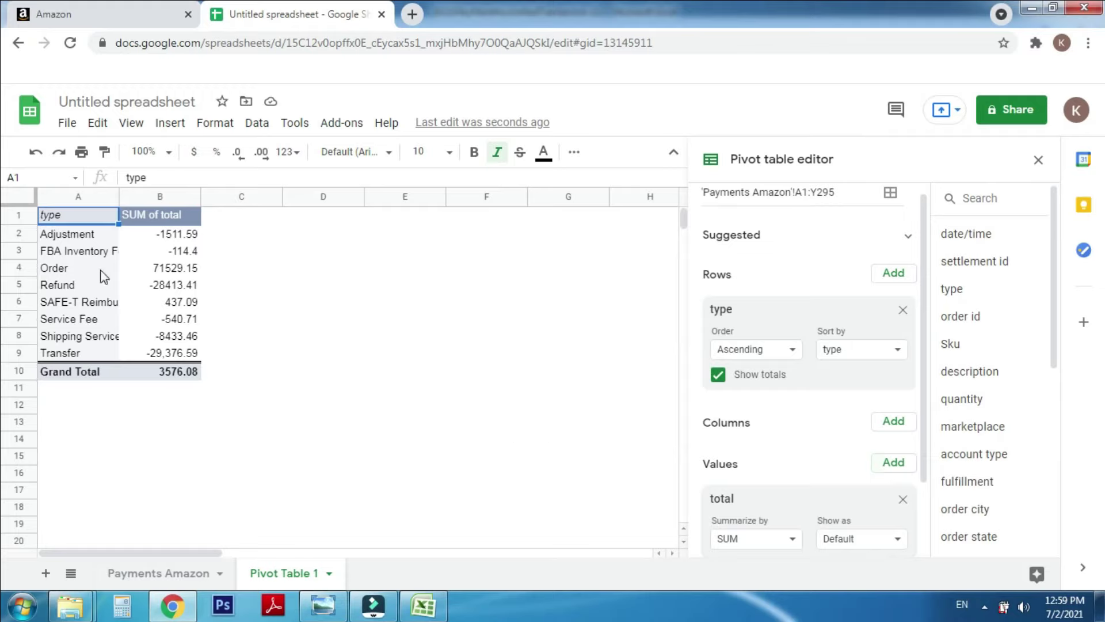
# Step: Rename the pivot table sheet as All details
pyautogui.doubleClick(286, 569)
pyautogui.write('All deta')
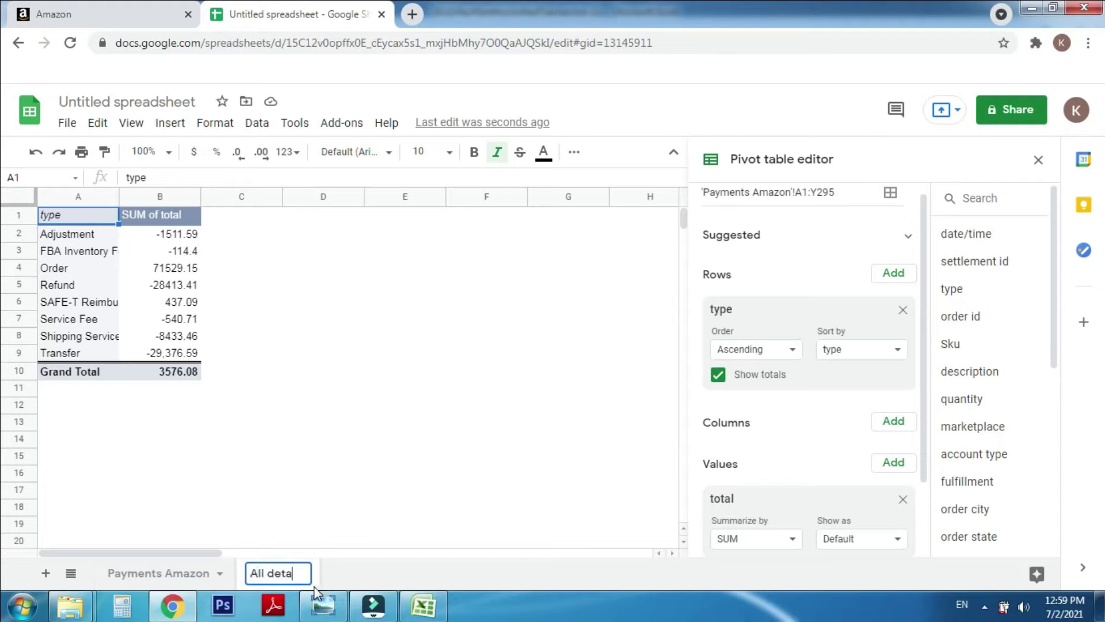
pyautogui.press('BackSpace')
pyautogui.write('ails')
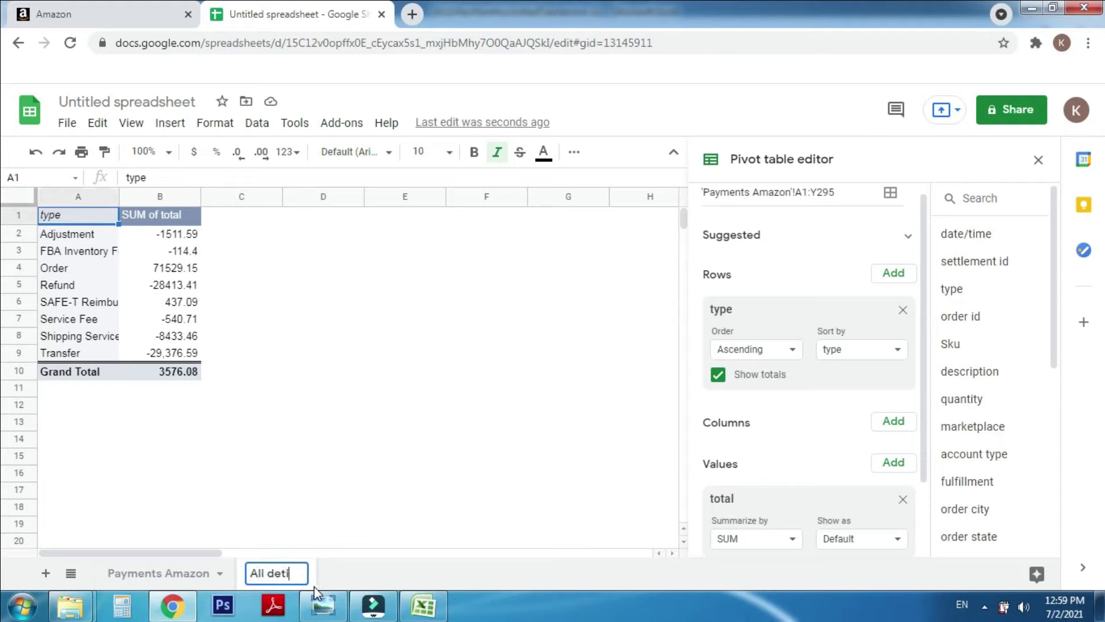
pyautogui.press('Return')
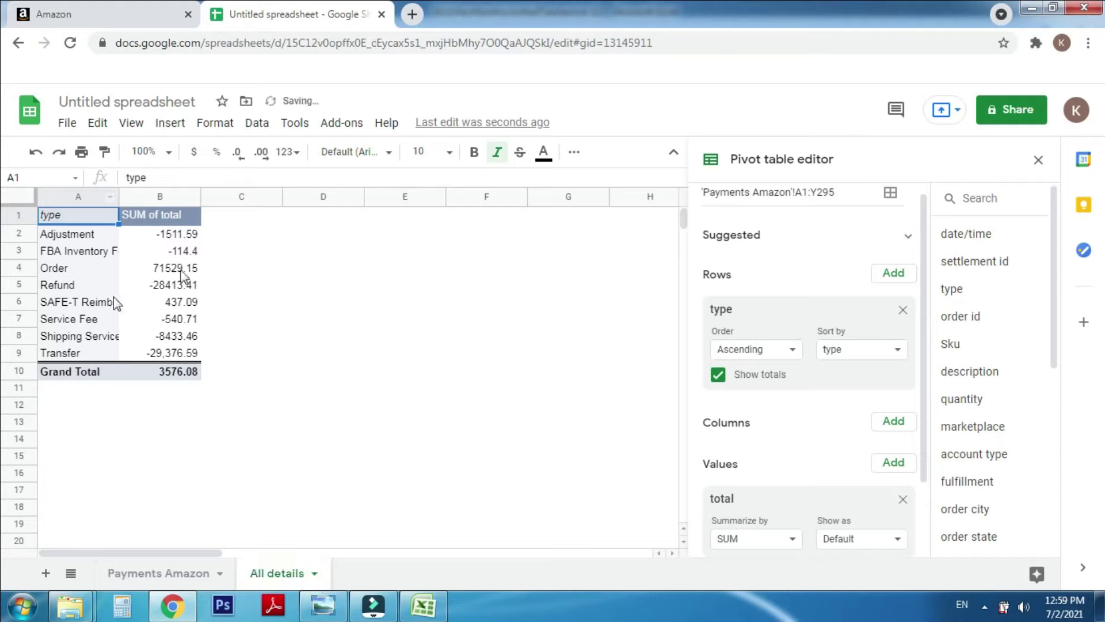
pyautogui.click(158, 575)
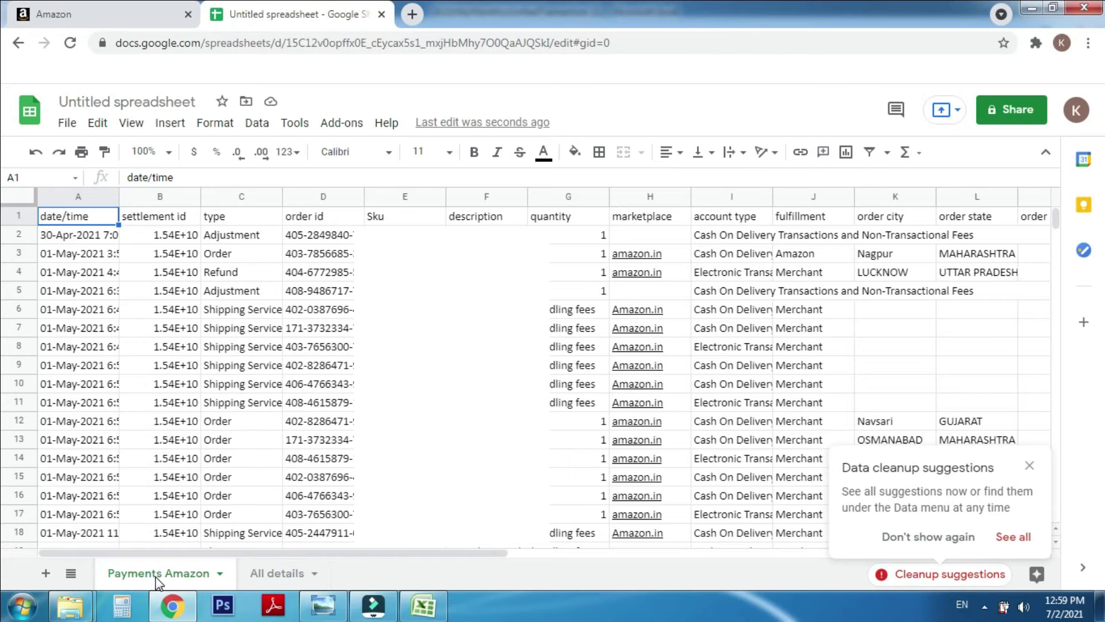
pyautogui.doubleClick(155, 578)
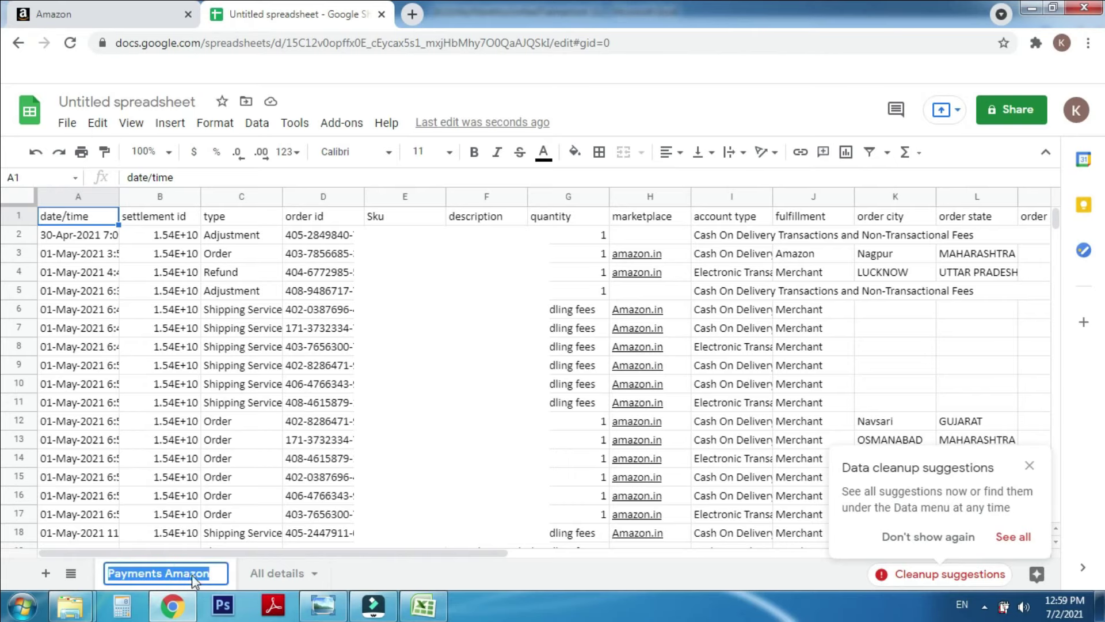
pyautogui.doubleClick(268, 575)
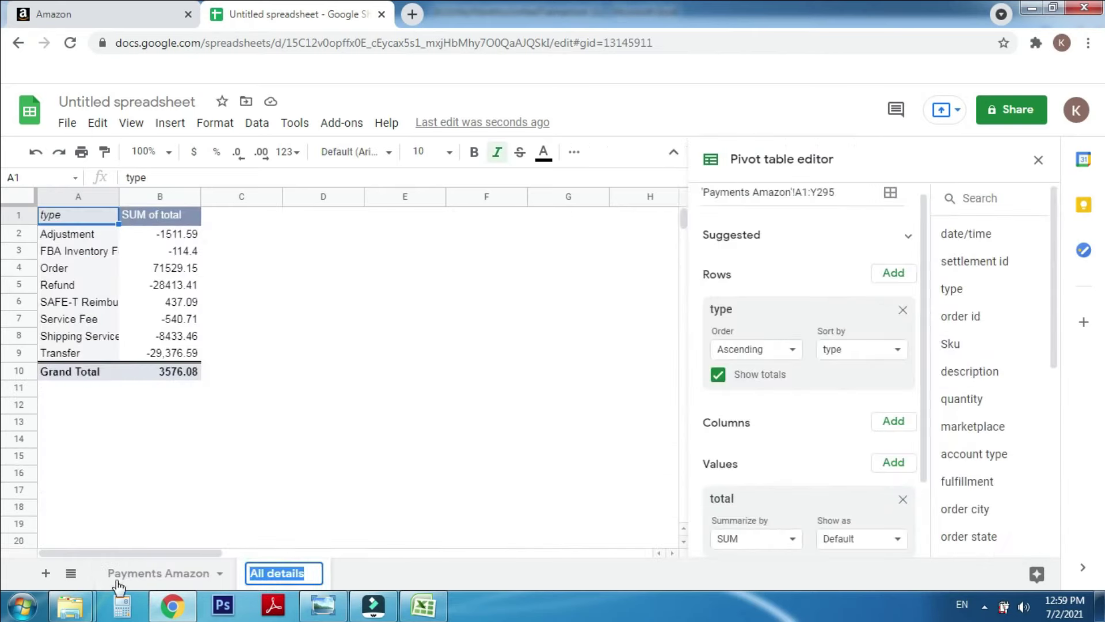
# Step: Return to the Payments Amazon sheet and create a second pivot table from A1:Y295 on a new sheet
pyautogui.doubleClick(146, 575)
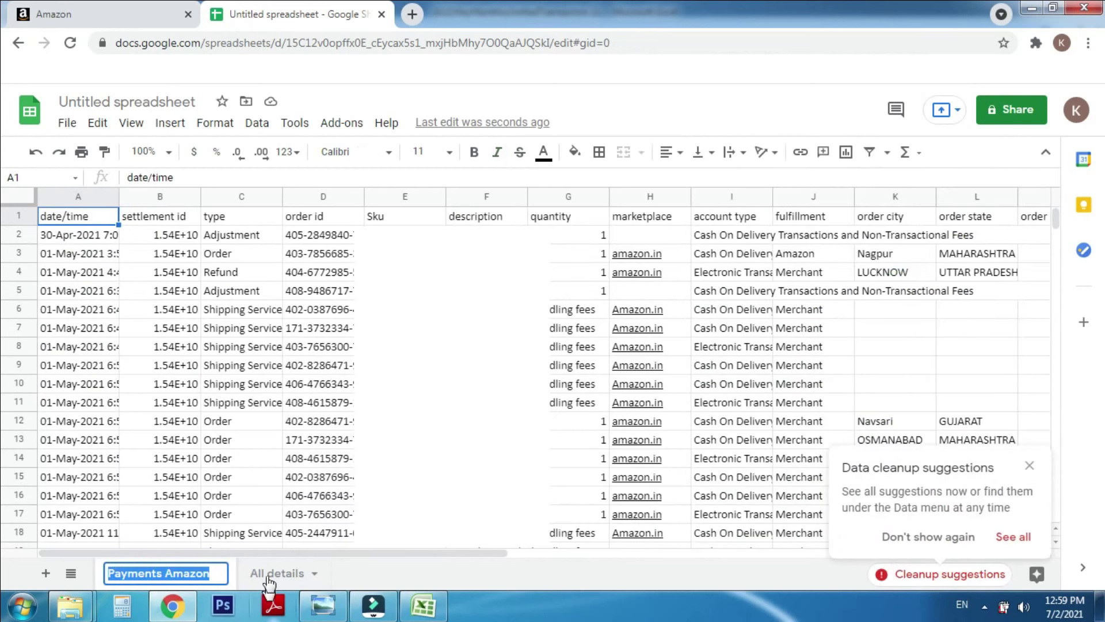
pyautogui.click(387, 583)
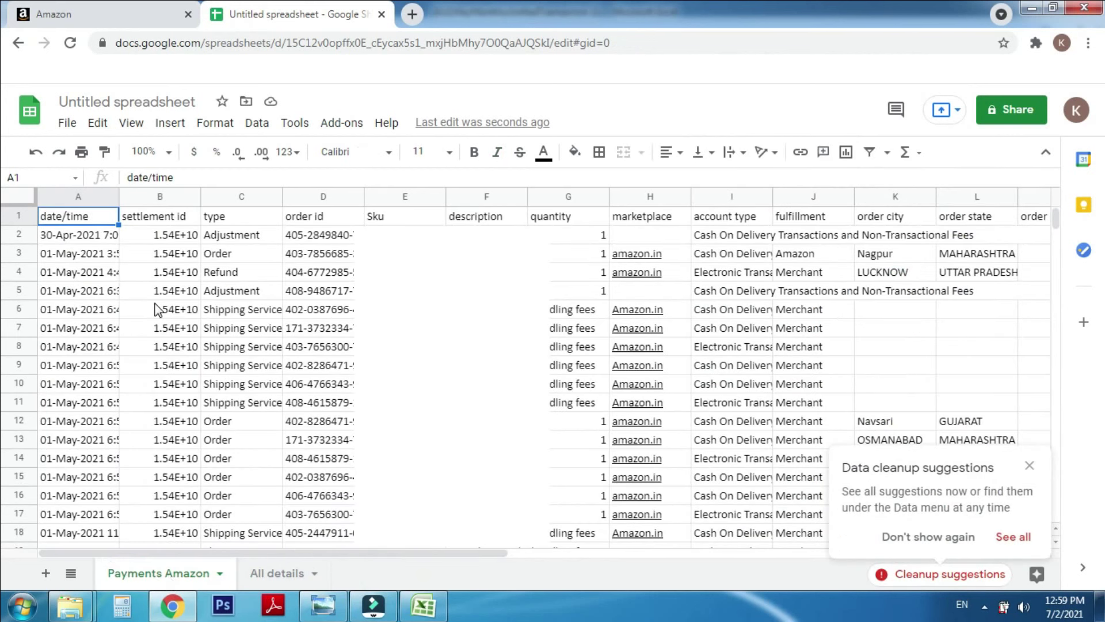
pyautogui.click(255, 124)
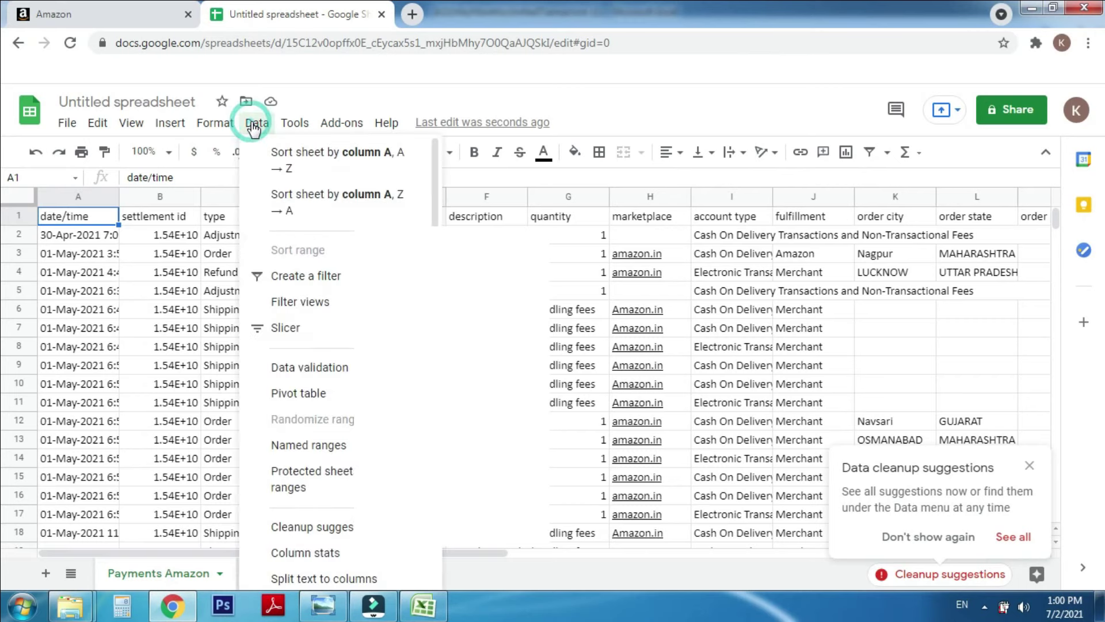
pyautogui.click(309, 360)
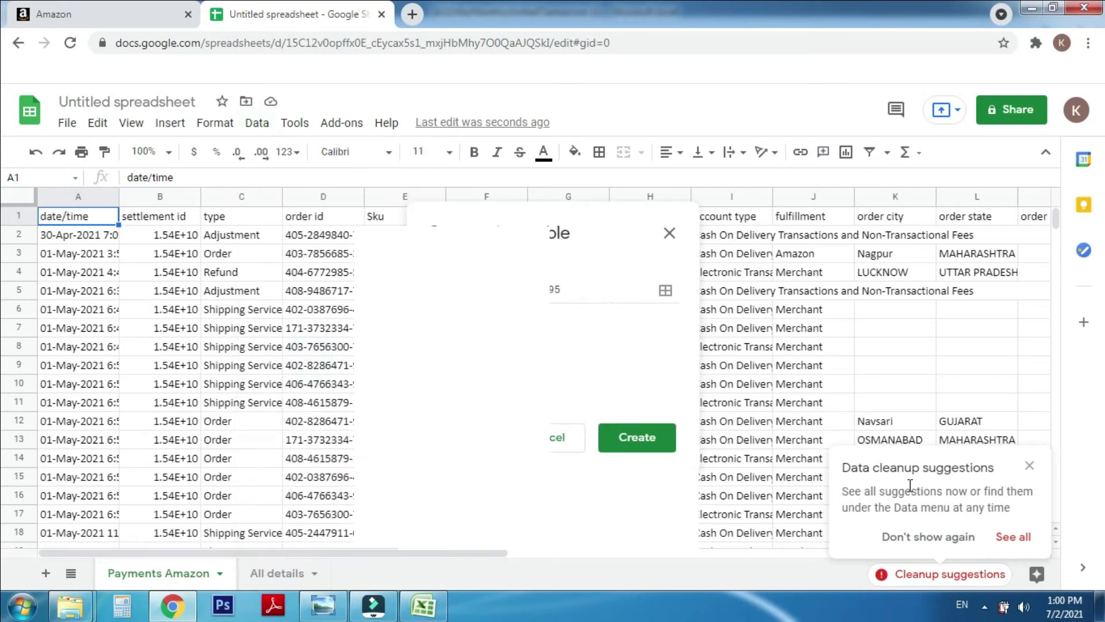
pyautogui.click(624, 437)
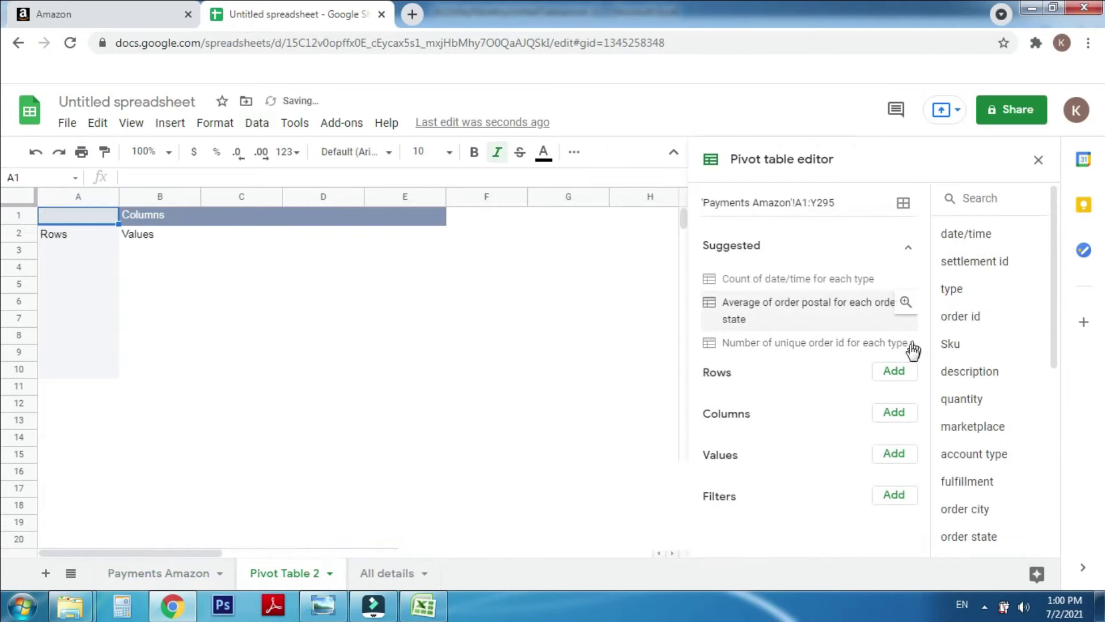
# Step: Set up the second pivot table with order id as rows and the SUM of total as values
pyautogui.click(895, 372)
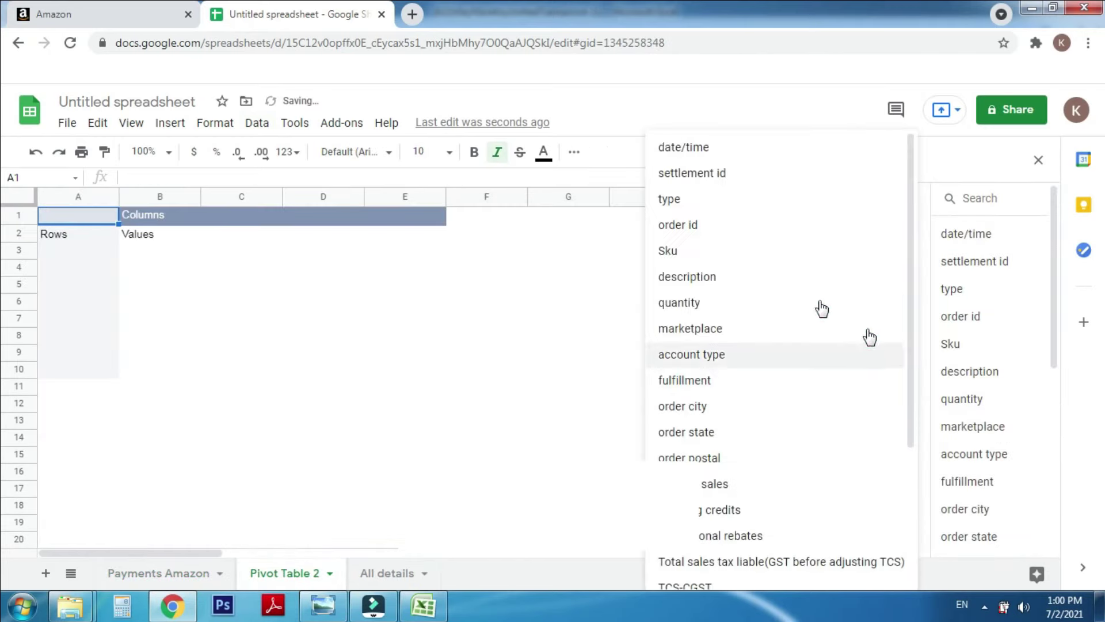
pyautogui.click(698, 226)
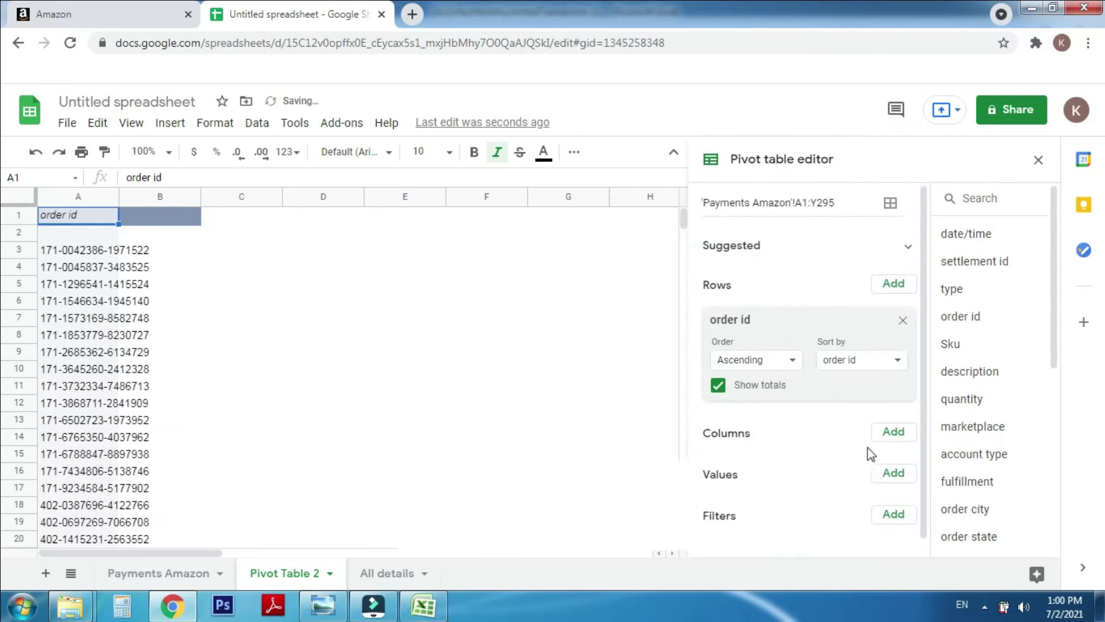
pyautogui.click(896, 474)
pyautogui.click(683, 572)
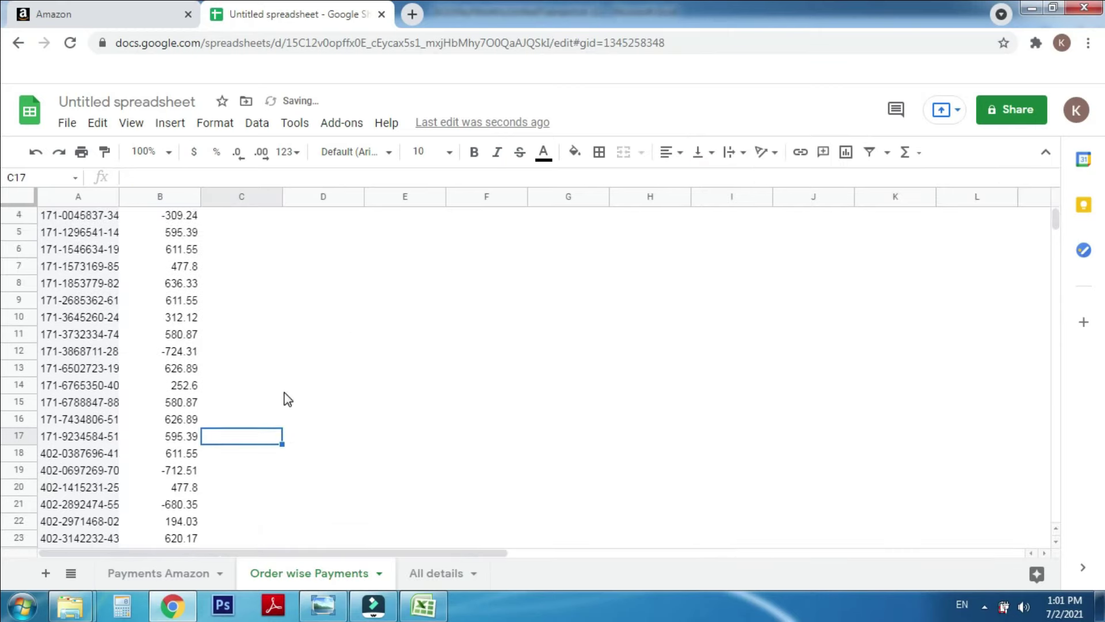
# Step: Generate a detail sheet with the source transactions behind the order total in B5 of the Order wise Payments pivot table
pyautogui.scroll(1, 284, 397)
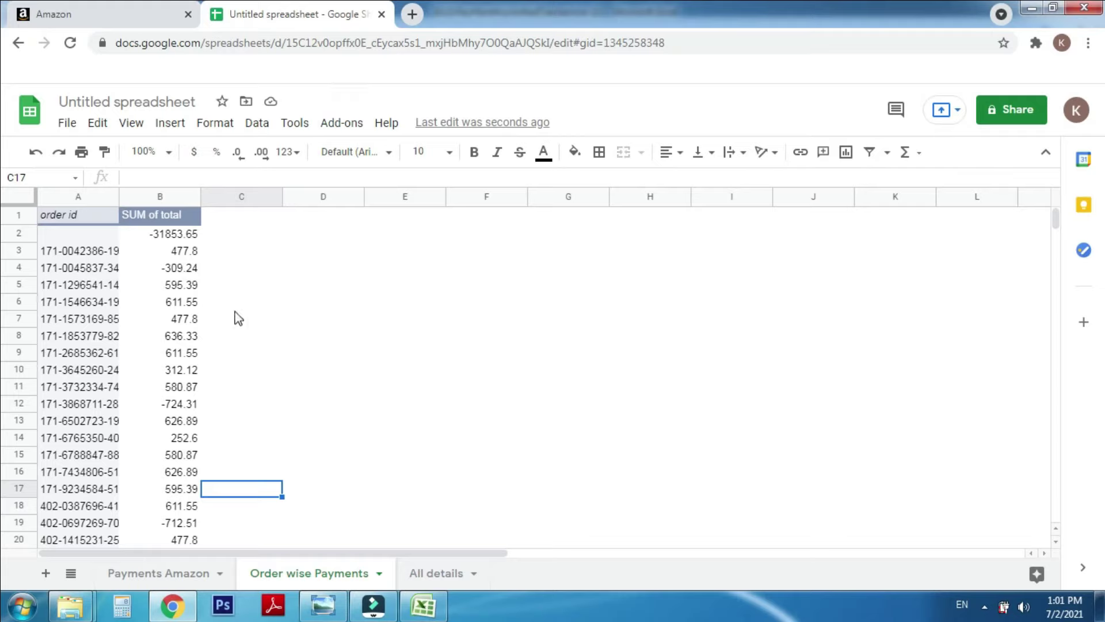
pyautogui.click(177, 287)
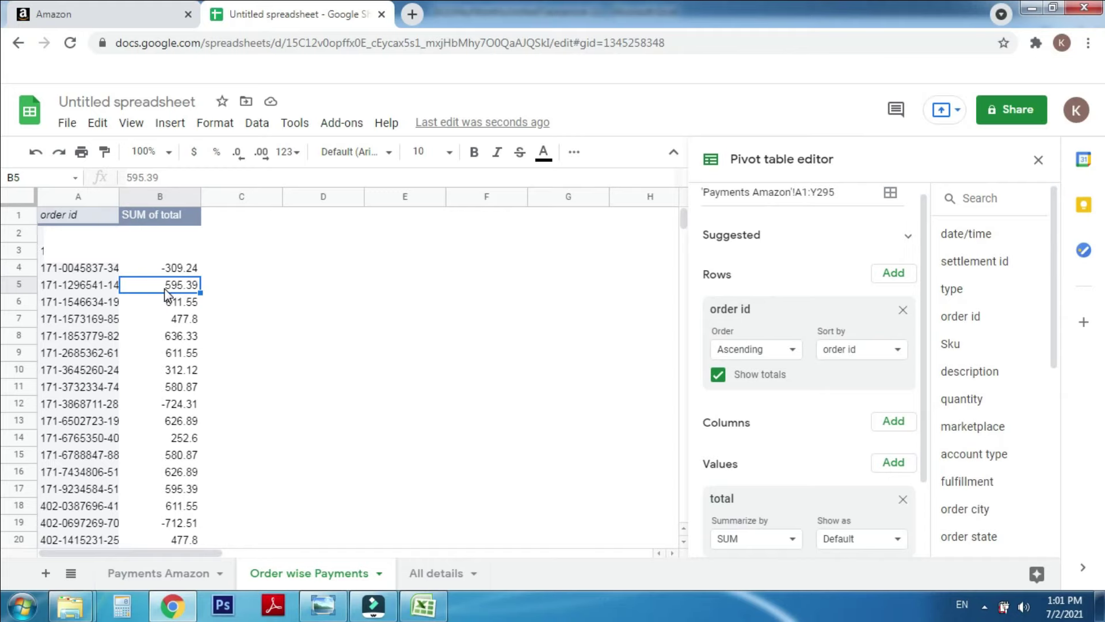
pyautogui.doubleClick(166, 294)
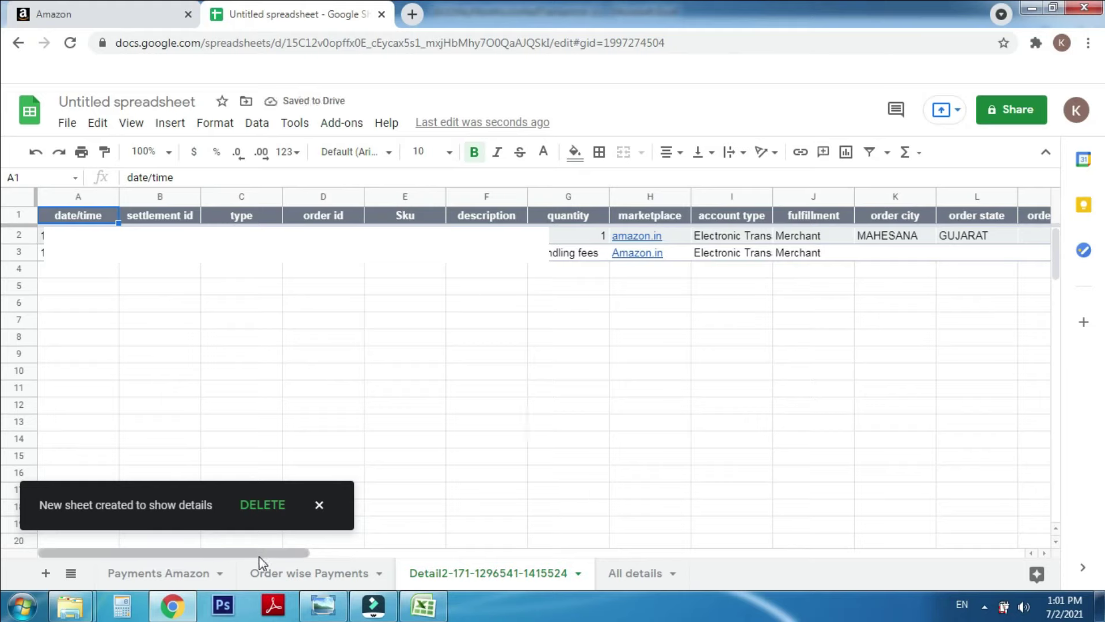
# Step: Inspect the amounts in Y2 and Y3 of the total column on the order's detail sheet
pyautogui.moveTo(273, 555); pyautogui.dragTo(633, 573)
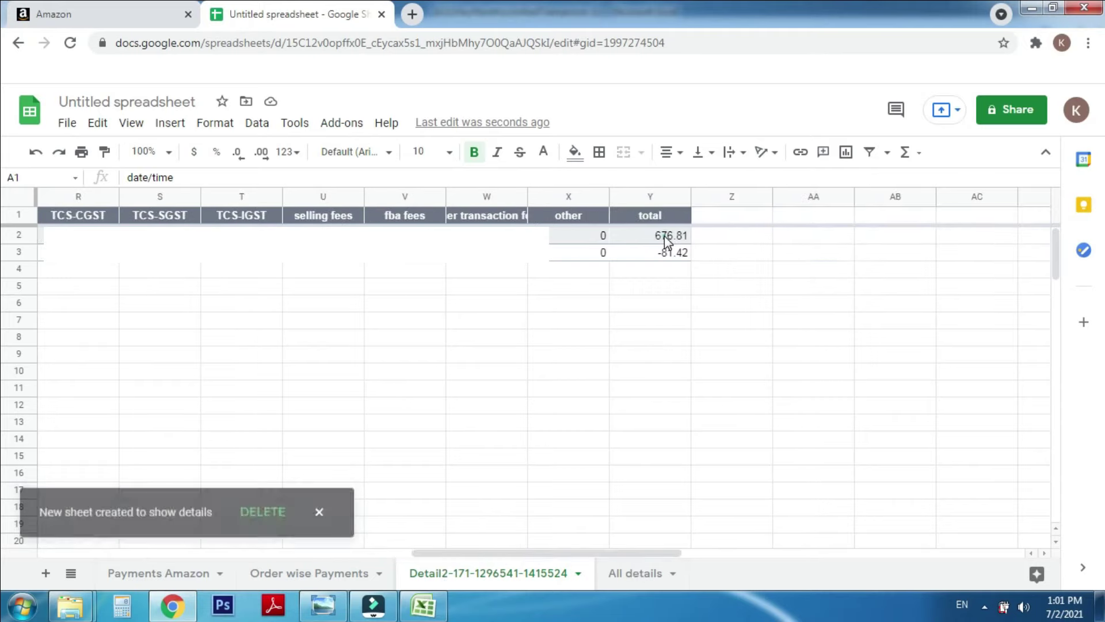
pyautogui.click(666, 239)
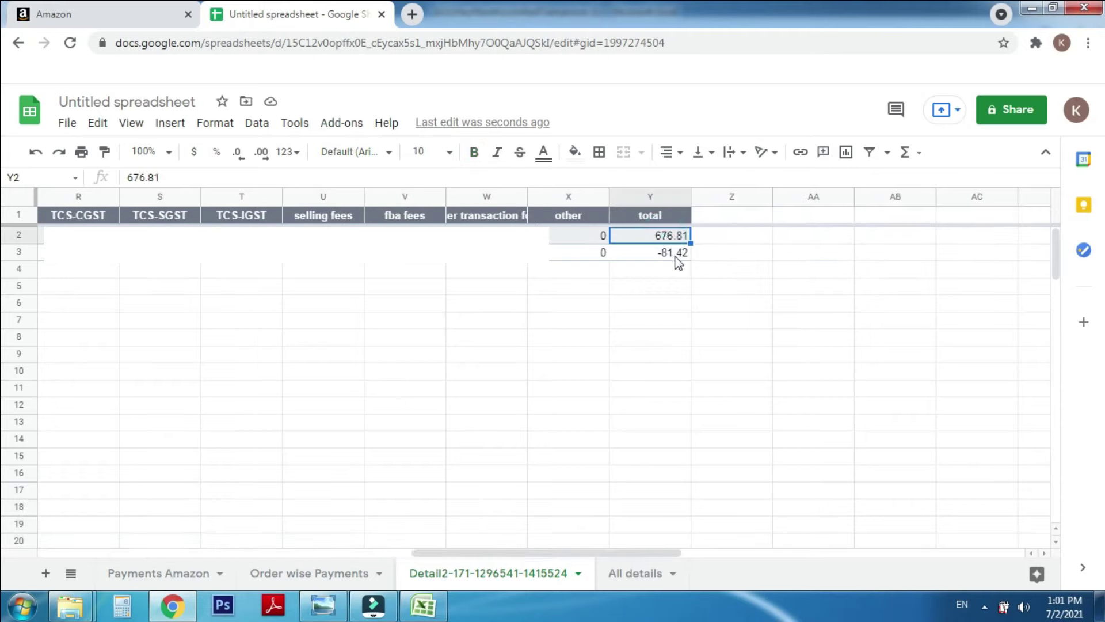
pyautogui.click(674, 258)
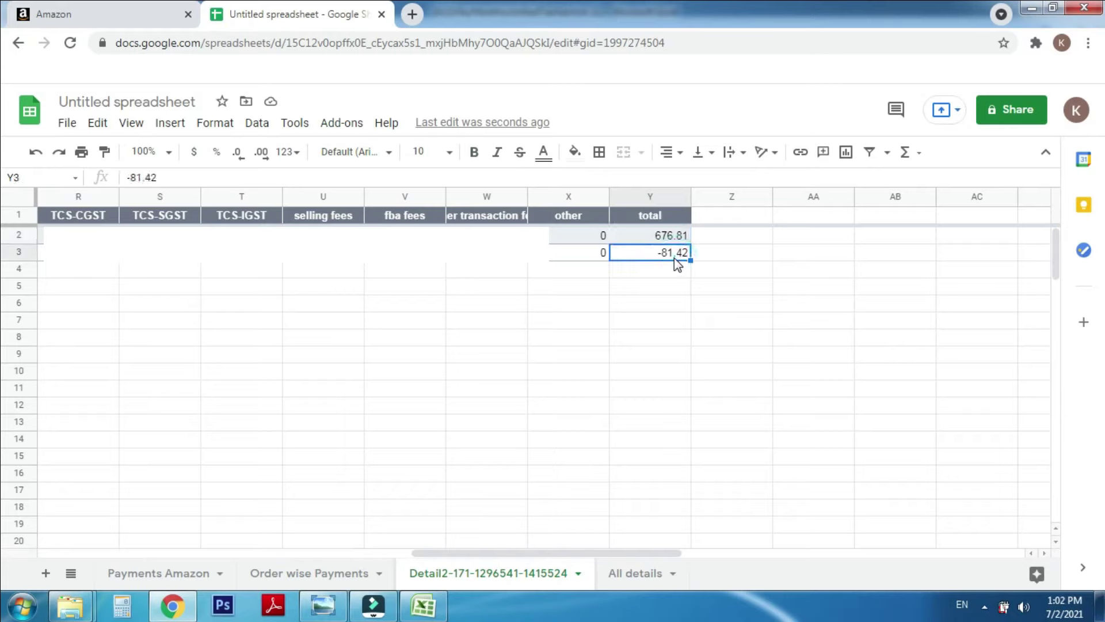
pyautogui.click(673, 239)
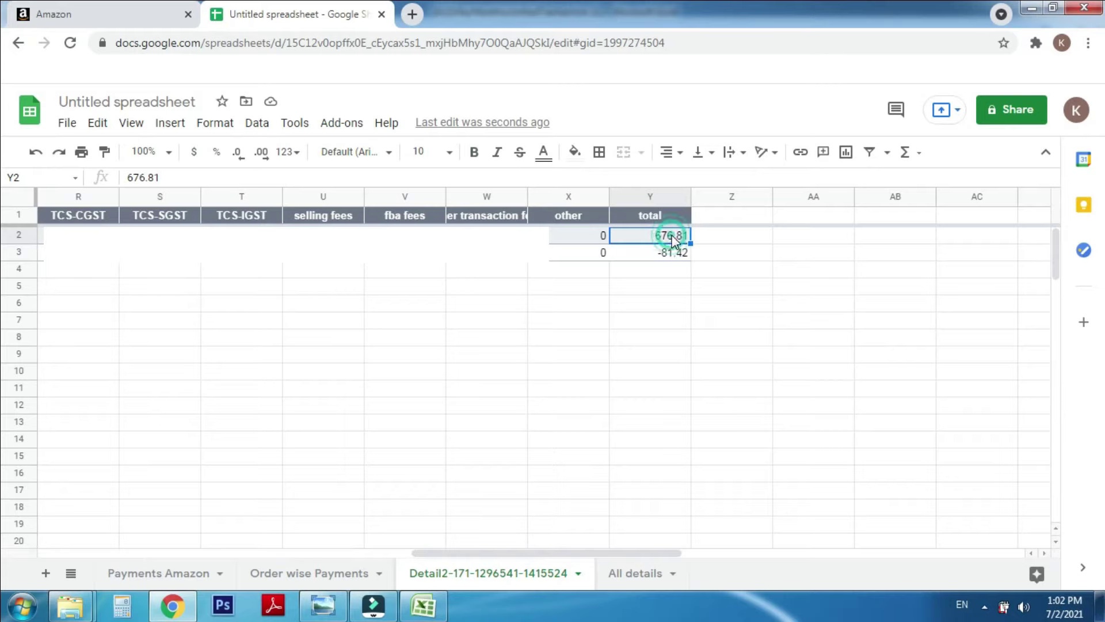
# Step: Check the sum of Y2:Y3 on the order's detail sheet against its total in B5 of the Order wise Payments pivot table
pyautogui.keyDown('shift'); pyautogui.click(677, 259); pyautogui.keyUp('shift')
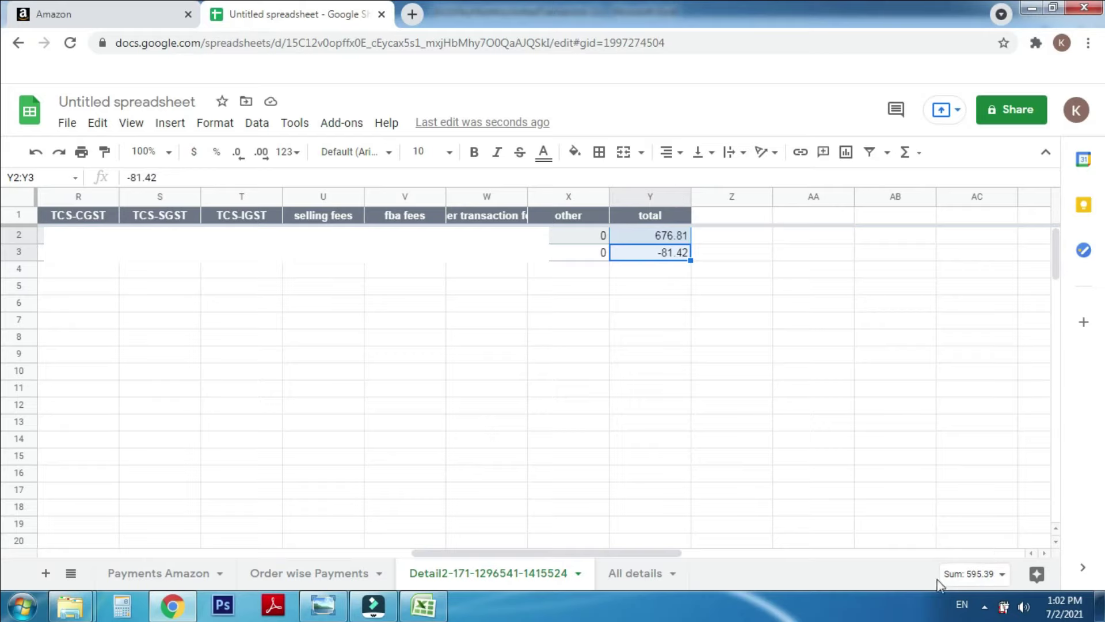
pyautogui.click(350, 573)
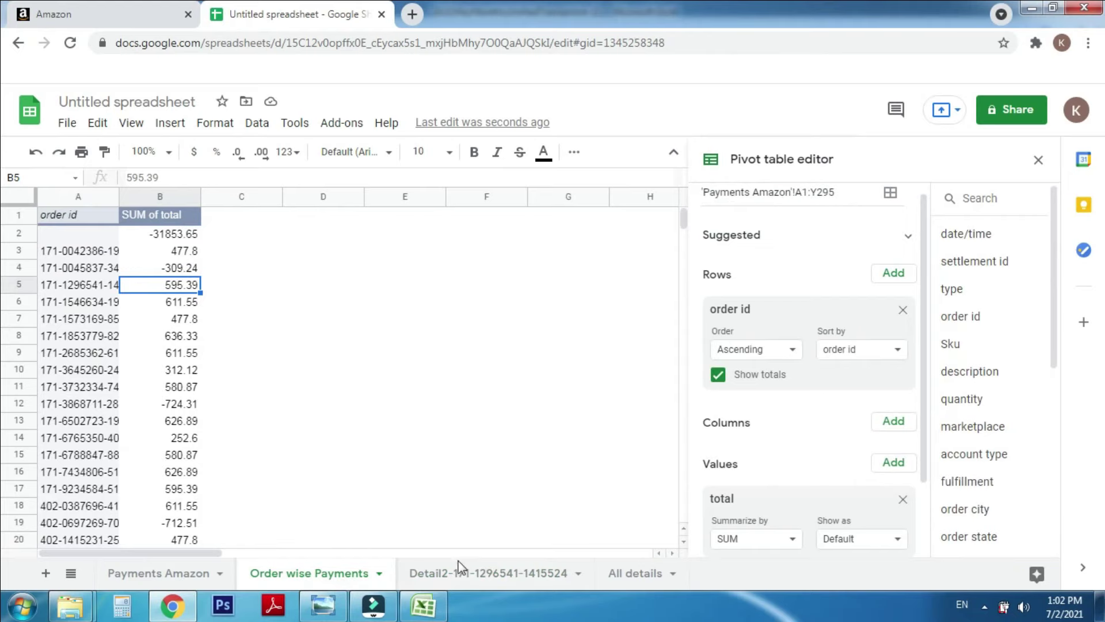
pyautogui.click(455, 574)
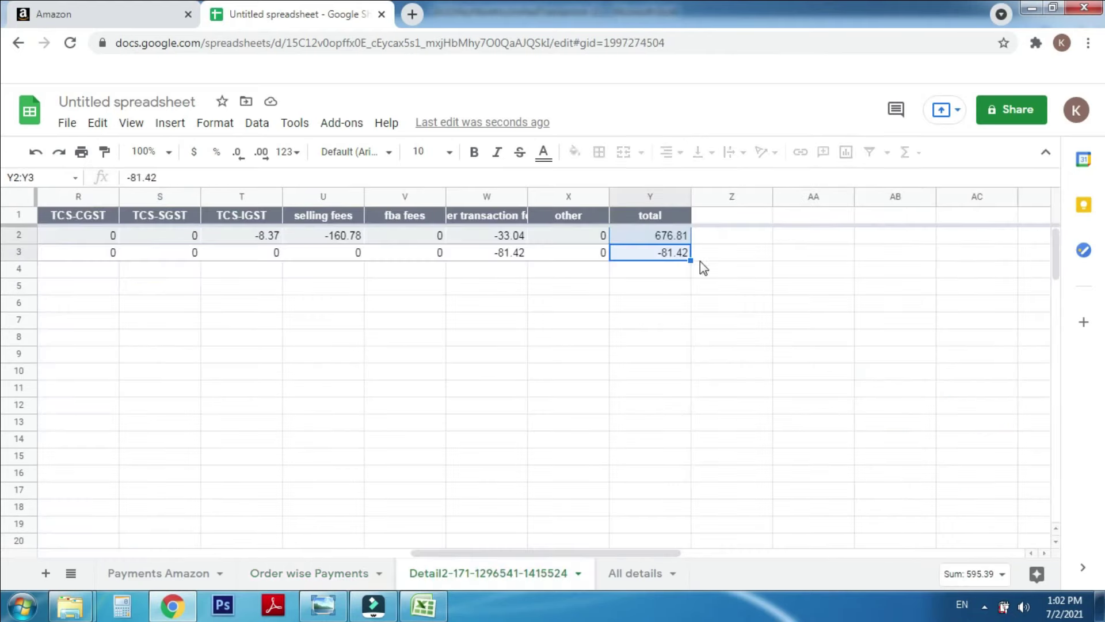
pyautogui.click(639, 294)
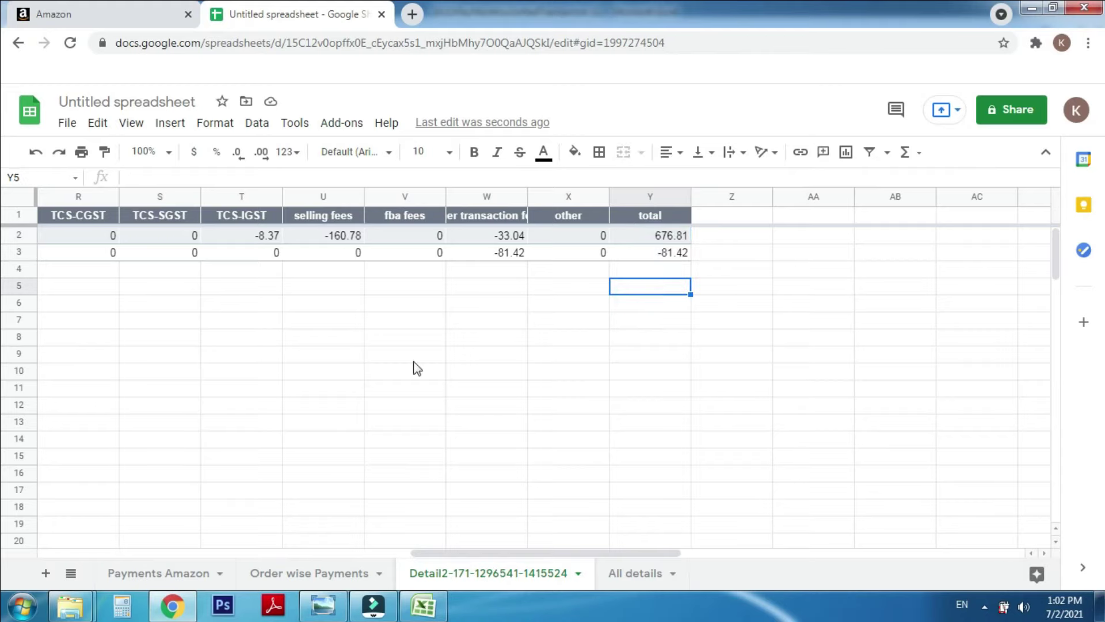
# Step: Delete the detail sheet generated for the single order
pyautogui.rightClick(544, 578)
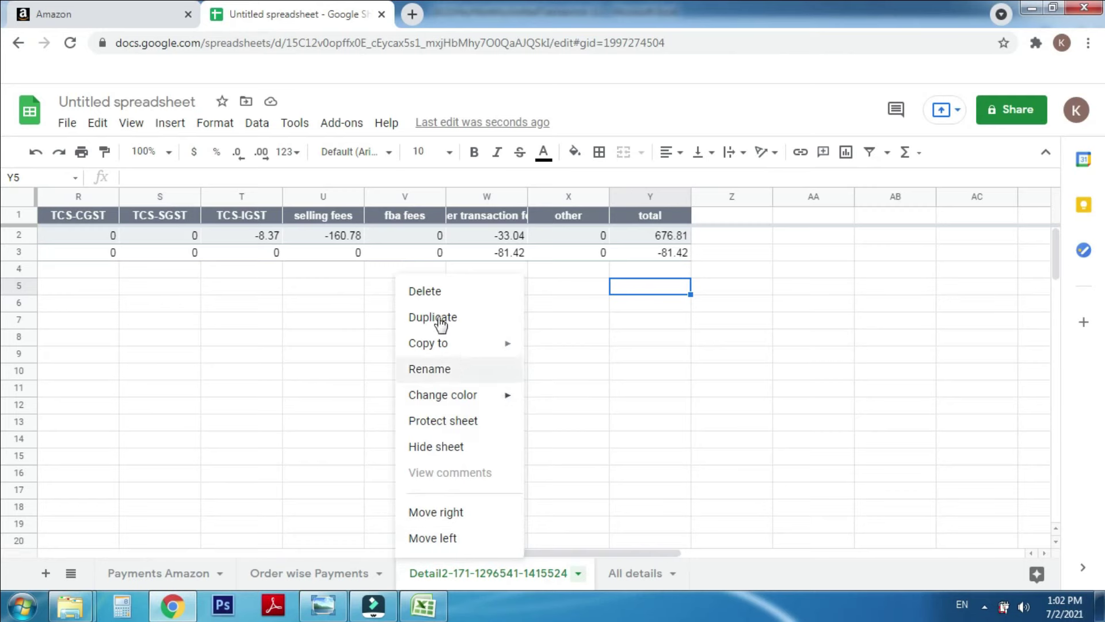
pyautogui.click(425, 292)
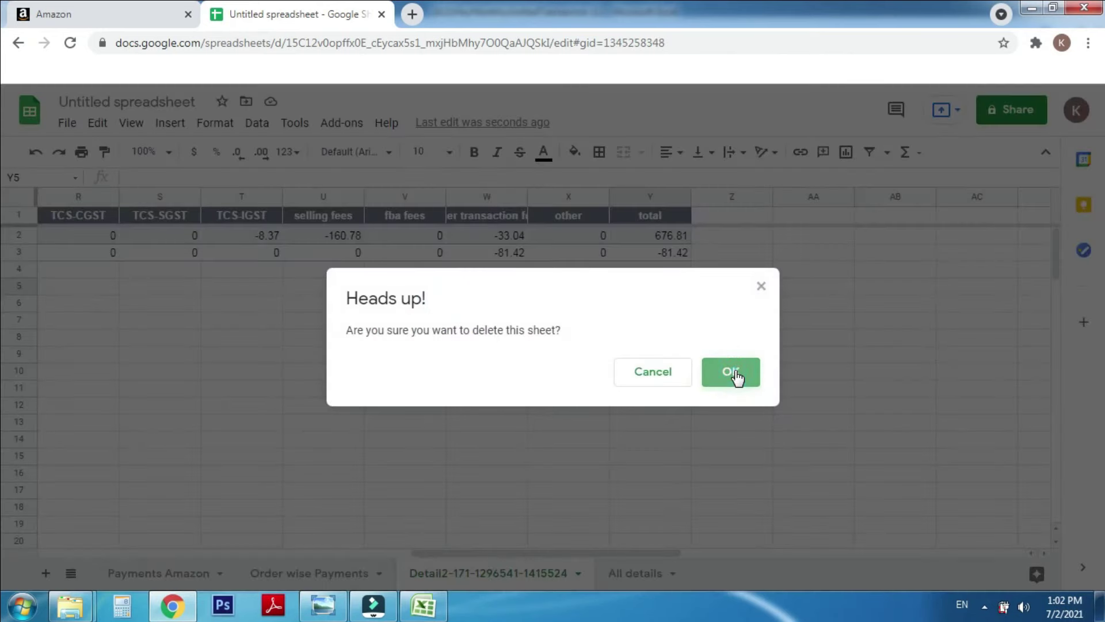
pyautogui.click(731, 372)
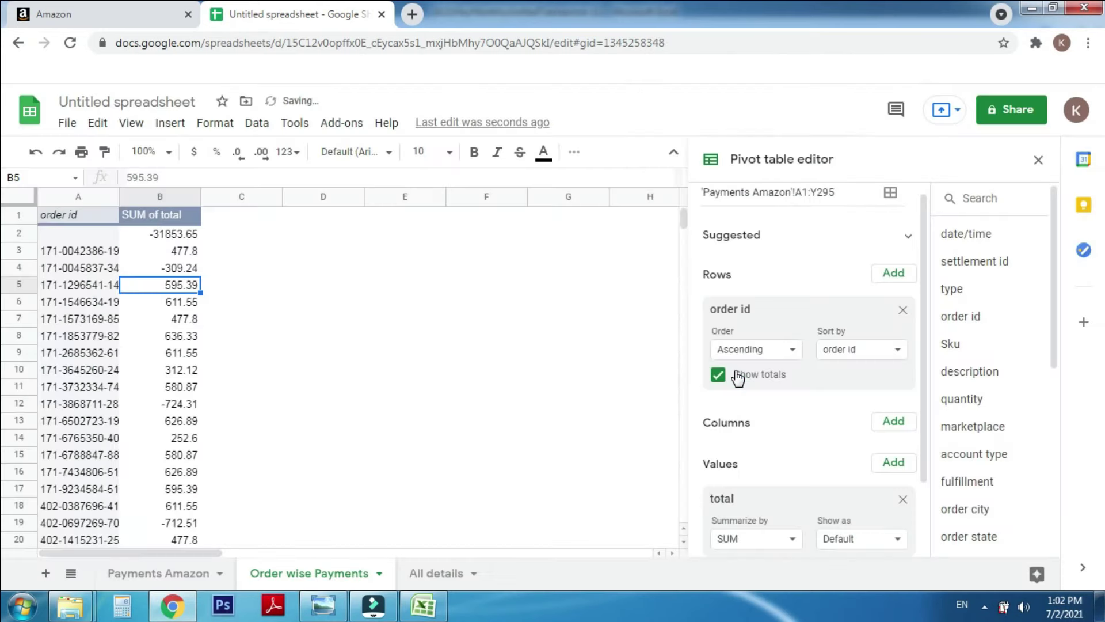
# Step: On the All details sheet, enter the note "Ads" in C2 beside the Adjustment total
pyautogui.click(442, 573)
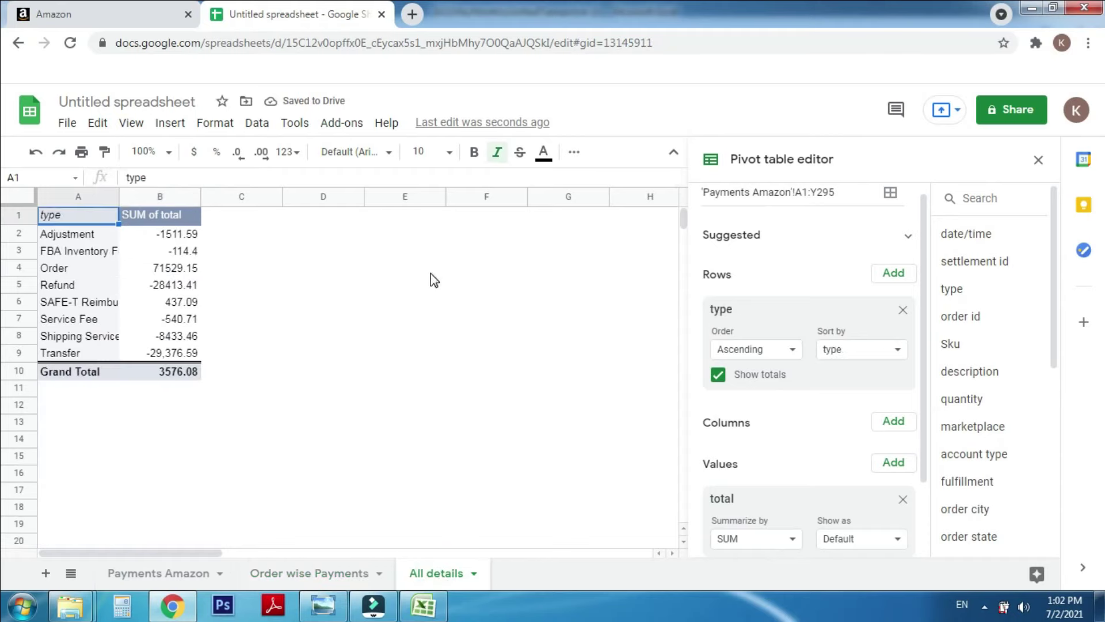
pyautogui.click(233, 240)
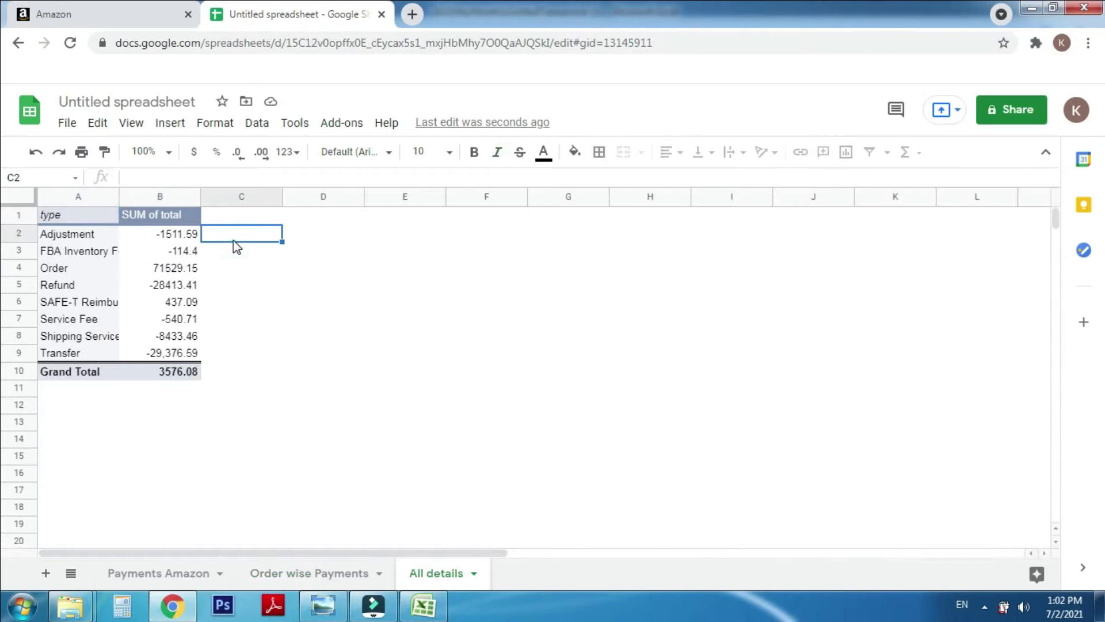
pyautogui.doubleClick(234, 236)
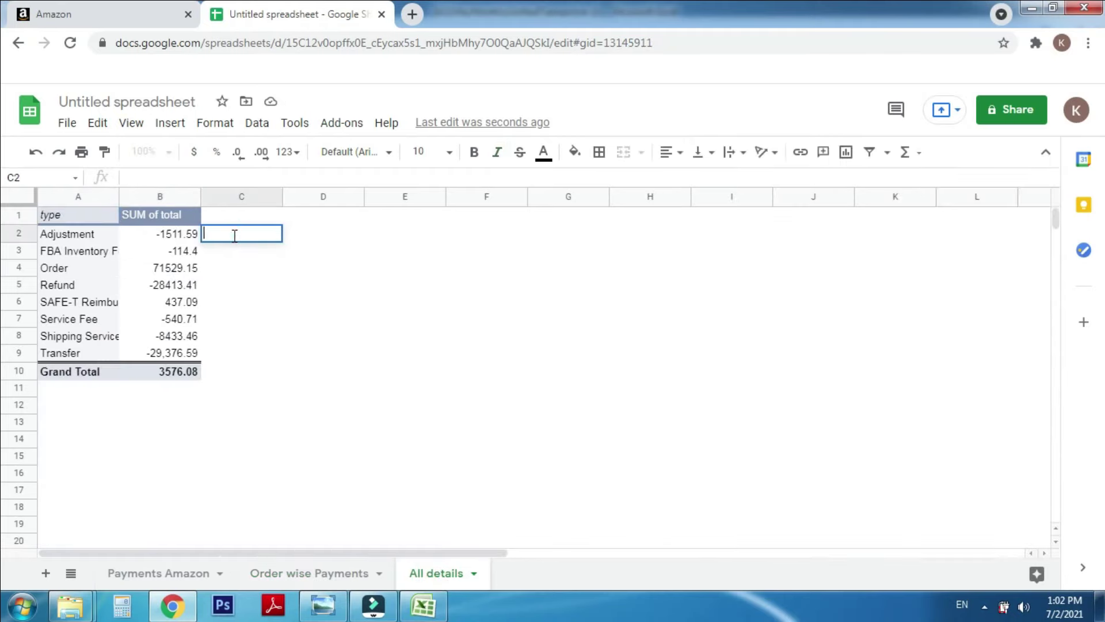
pyautogui.write('Ads')
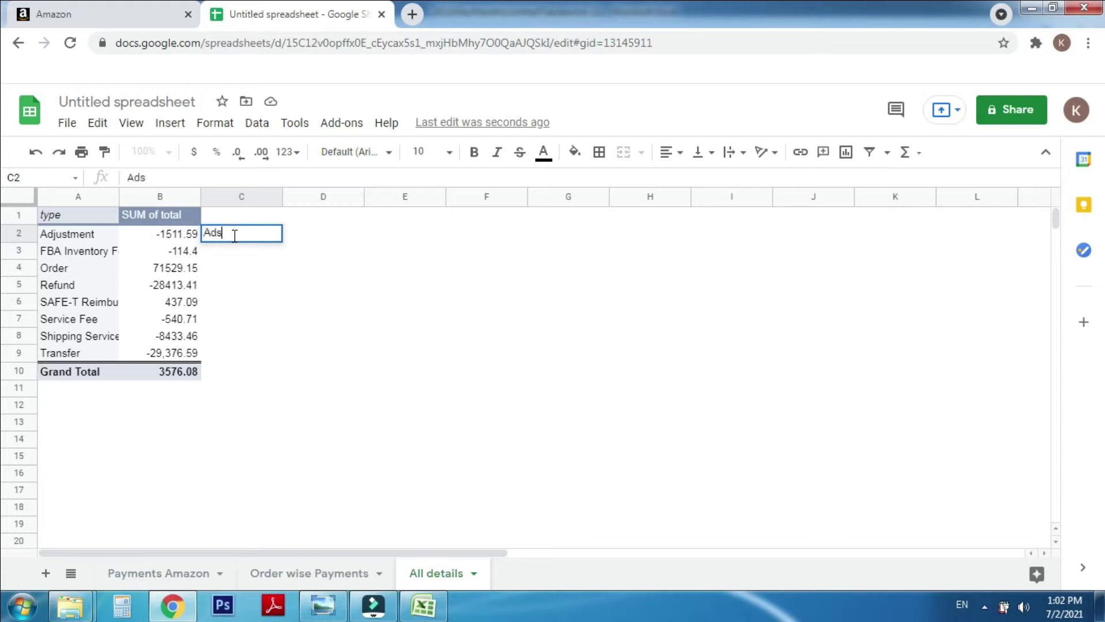